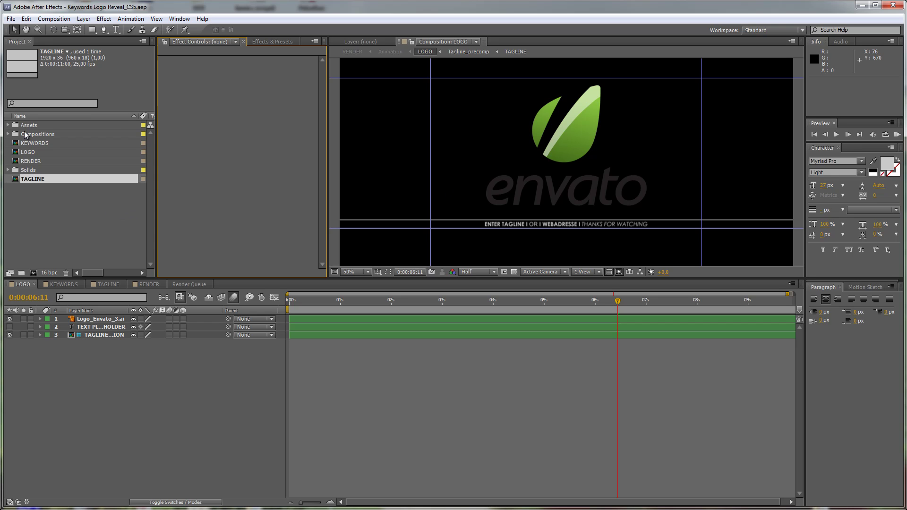
# Step: Import graphicINmotion_blackyellow_04_line.png from the Logos folder via File > Import > File
pyautogui.click(11, 21)
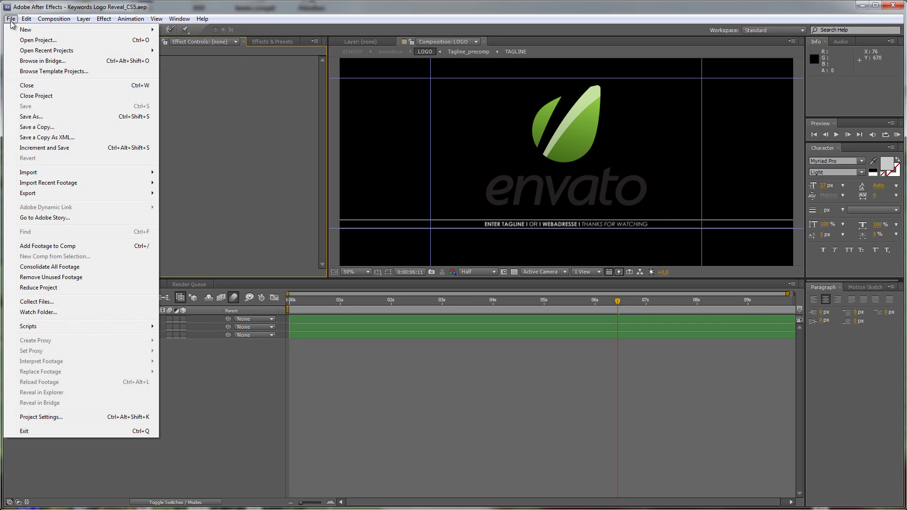
pyautogui.moveTo(50, 172)
pyautogui.click(179, 172)
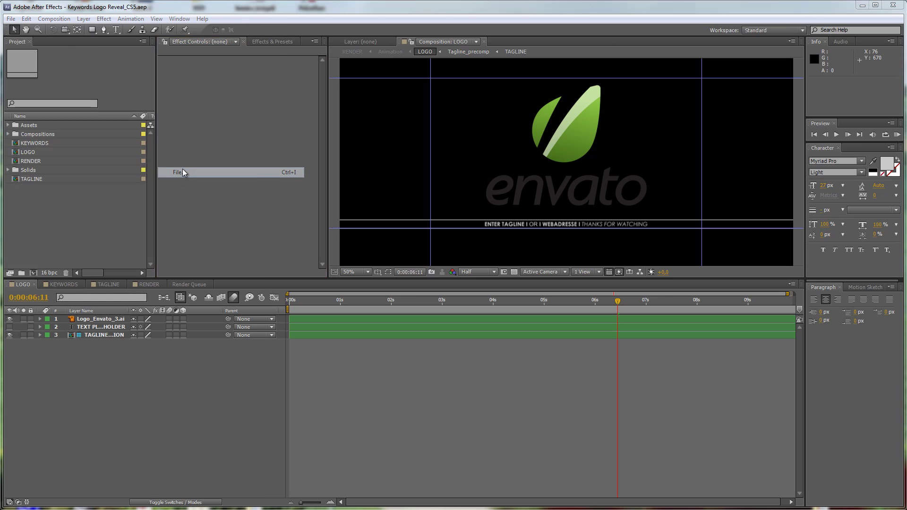
pyautogui.scroll(-2, 252, 116)
pyautogui.click(131, 117)
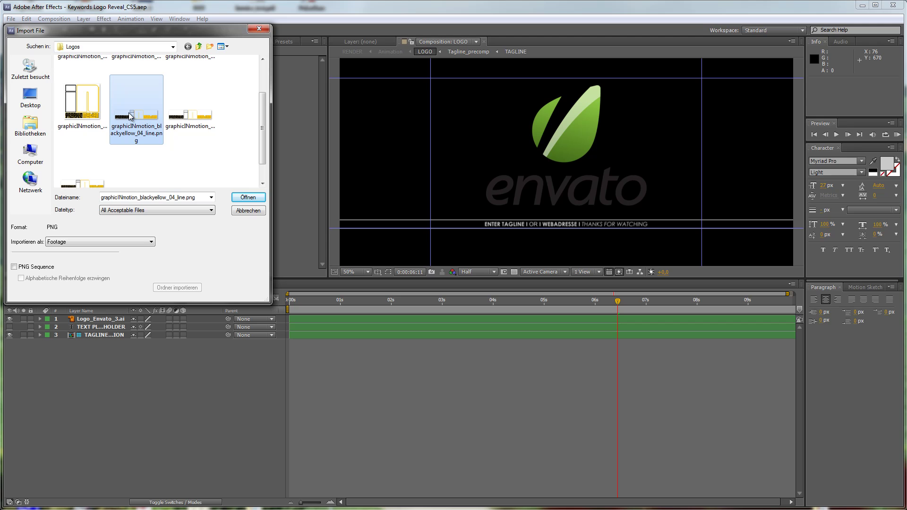
pyautogui.click(244, 198)
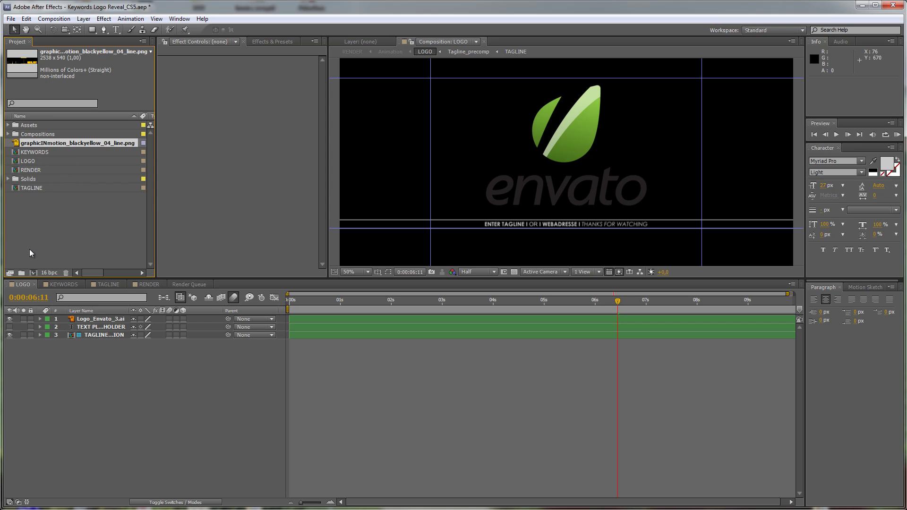
# Step: Add the PNG logo to the LOGO composition, scale it to 42% and nudge it up to 960,480
pyautogui.moveTo(19, 144); pyautogui.dragTo(28, 319)
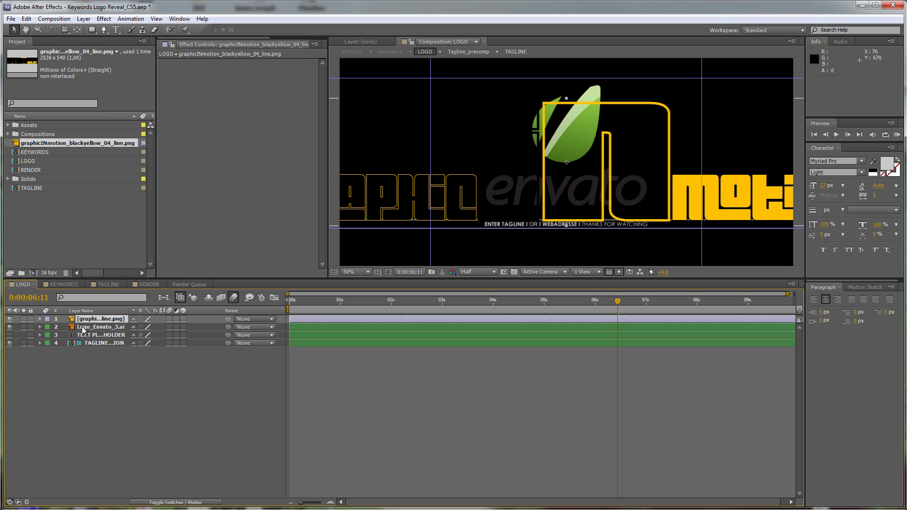
pyautogui.press('s')
pyautogui.moveTo(152, 327); pyautogui.dragTo(134, 329)
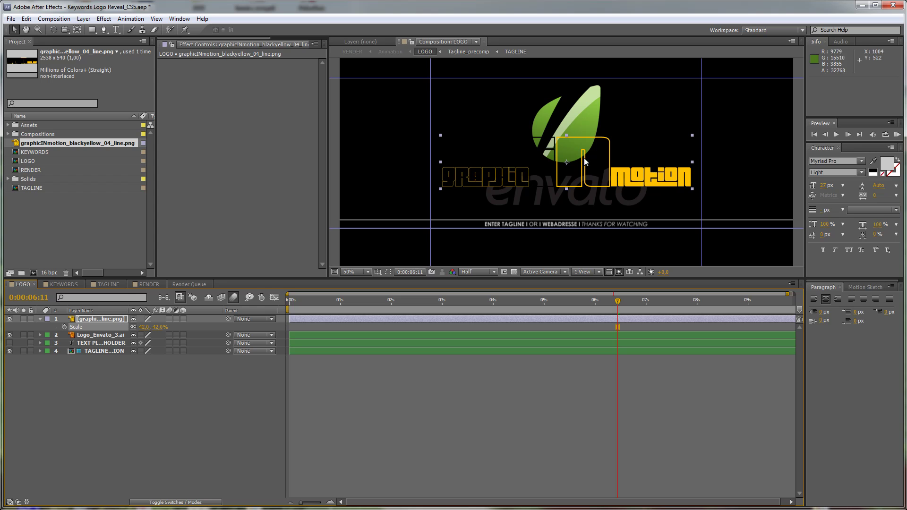
pyautogui.hotkey('shift', 'Up')
pyautogui.hotkey('shift', 'Up')
pyautogui.hotkey('shift', 'Up')
pyautogui.hotkey('shift', 'Up')
pyautogui.hotkey('shift', 'Up')
pyautogui.hotkey('shift', 'Up')
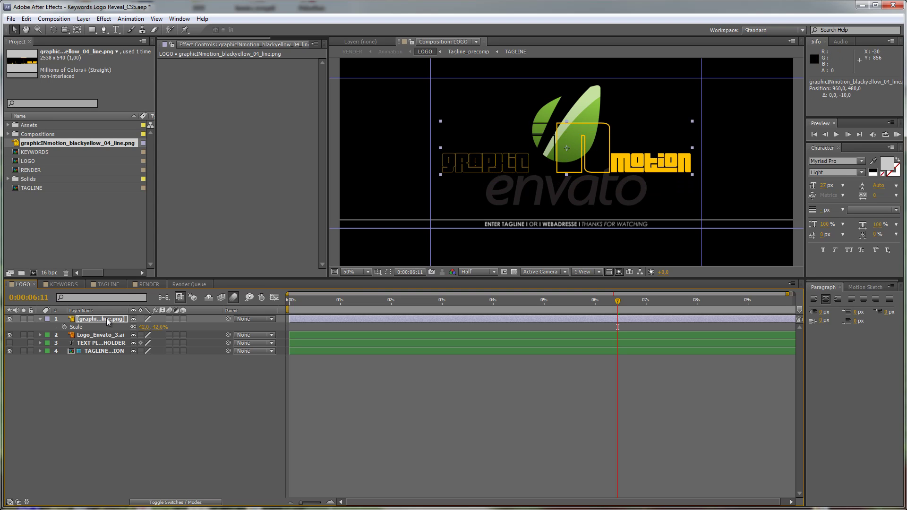
# Step: Hide the Logo_Envato_3.ai layer and nudge the TAGLINE POSITION layer up toward the logo
pyautogui.click(8, 334)
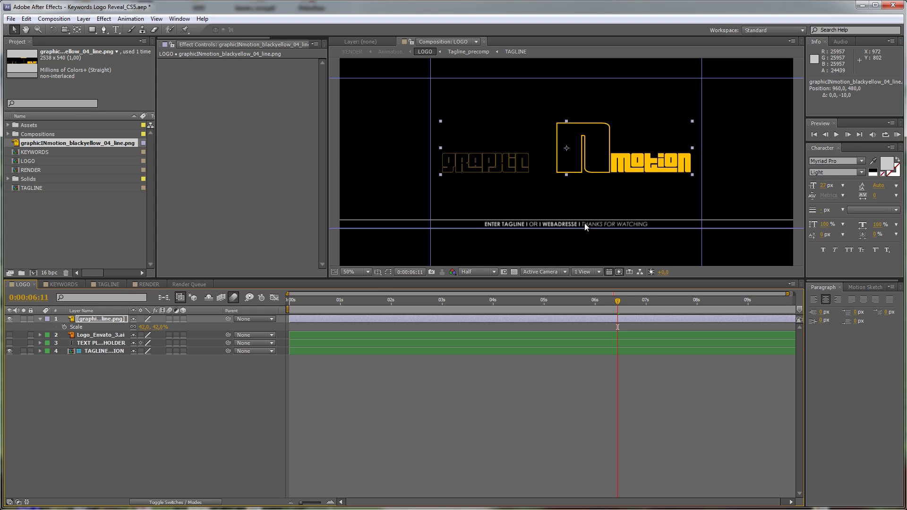
pyautogui.click(86, 352)
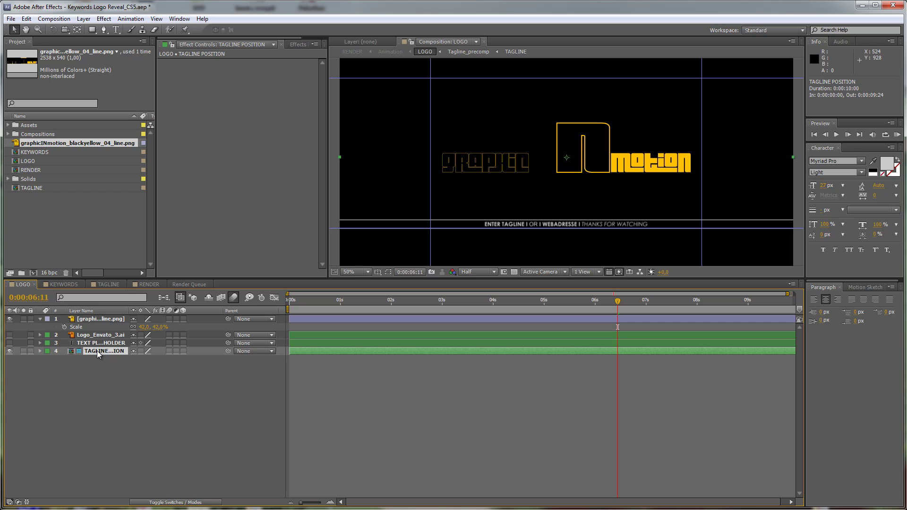
pyautogui.hotkey('shift', 'Up')
pyautogui.hotkey('shift', 'Up')
pyautogui.hotkey('shift', 'Up')
pyautogui.hotkey('shift', 'Up')
pyautogui.hotkey('shift', 'Up')
pyautogui.hotkey('shift', 'Up')
pyautogui.hotkey('shift', 'Up')
pyautogui.hotkey('shift', 'Up')
pyautogui.hotkey('shift', 'Up')
pyautogui.hotkey('shift', 'Up')
pyautogui.hotkey('shift', 'Up')
pyautogui.hotkey('shift', 'Up')
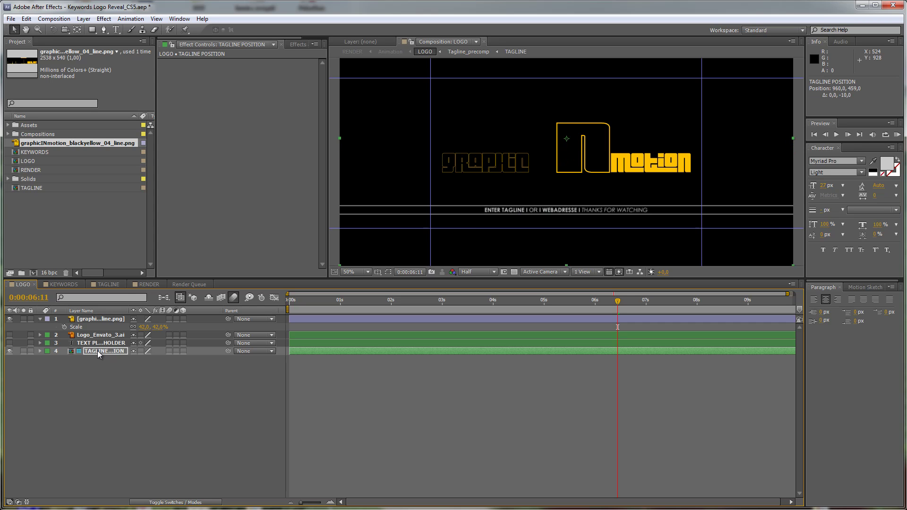
pyautogui.hotkey('shift', 'Up')
pyautogui.hotkey('shift', 'Up')
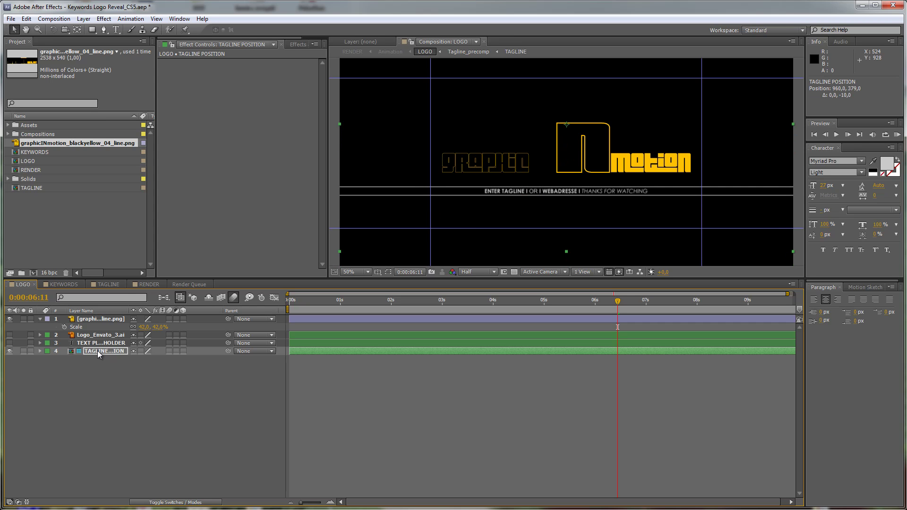
# Step: Shift logo and tagline down together, then fine-tune the tagline to 960,407 beneath the logo
pyautogui.scroll(-2, 554, 172)
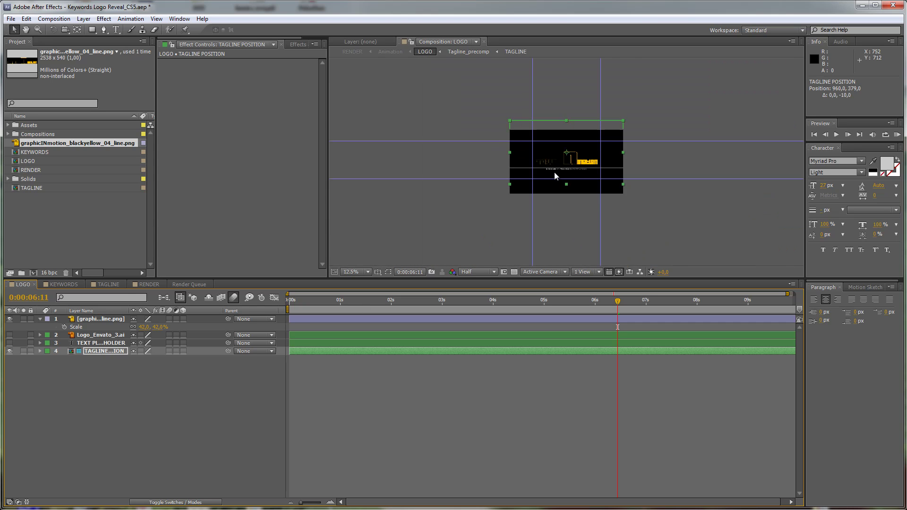
pyautogui.click(92, 322)
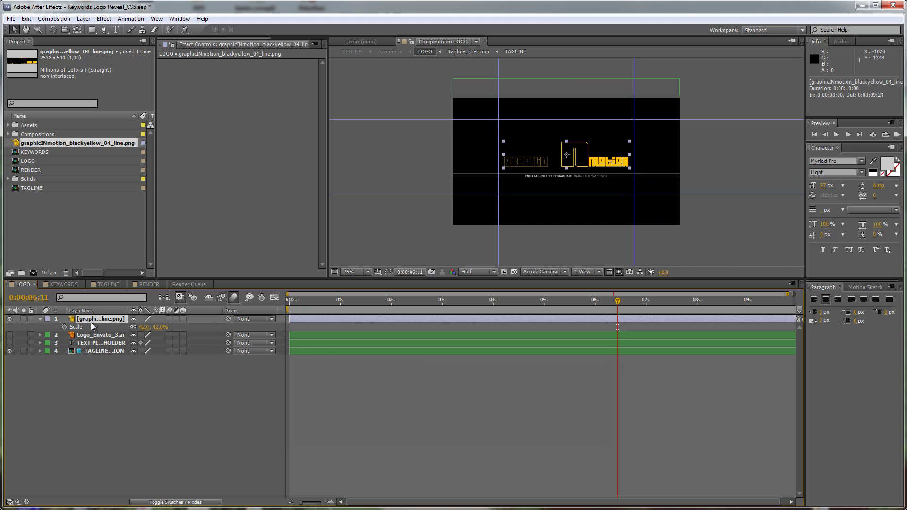
pyautogui.keyDown('ctrl'); pyautogui.click(92, 351); pyautogui.keyUp('ctrl')
pyautogui.hotkey('shift', 'Down')
pyautogui.hotkey('shift', 'Down')
pyautogui.hotkey('shift', 'Down')
pyautogui.hotkey('shift', 'Down')
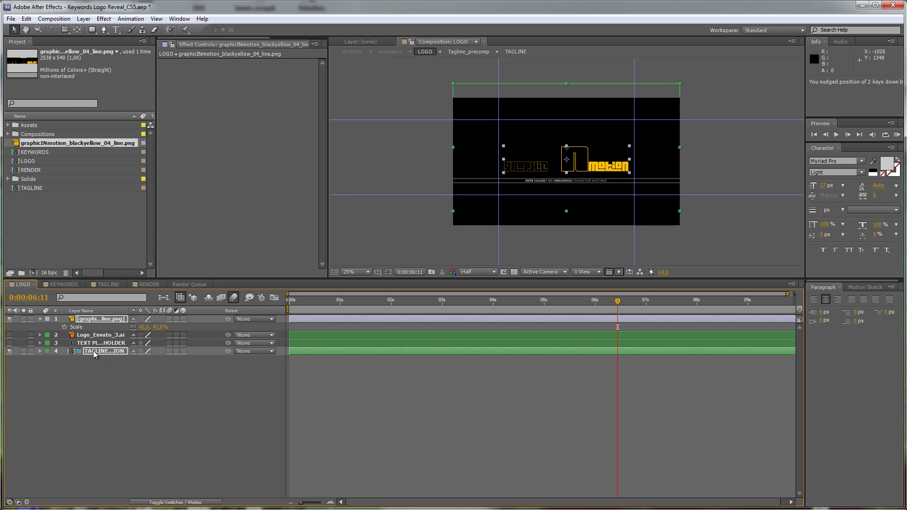
pyautogui.click(90, 400)
pyautogui.click(98, 351)
pyautogui.press('Up')
pyautogui.press('Up')
pyautogui.press('Up')
pyautogui.press('Up')
pyautogui.press('Up')
pyautogui.press('Up')
pyautogui.press('Up')
pyautogui.press('Up')
pyautogui.press('Up')
pyautogui.press('Up')
pyautogui.press('Up')
pyautogui.press('Up')
pyautogui.press('Up')
pyautogui.press('Up')
pyautogui.press('Up')
pyautogui.press('Up')
pyautogui.press('Down')
pyautogui.press('Down')
pyautogui.press('Down')
pyautogui.press('Down')
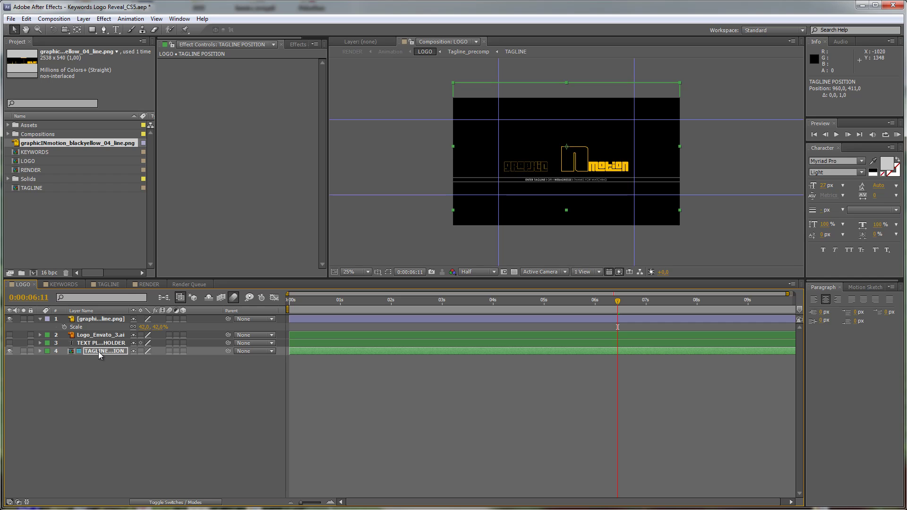
pyautogui.press('.')
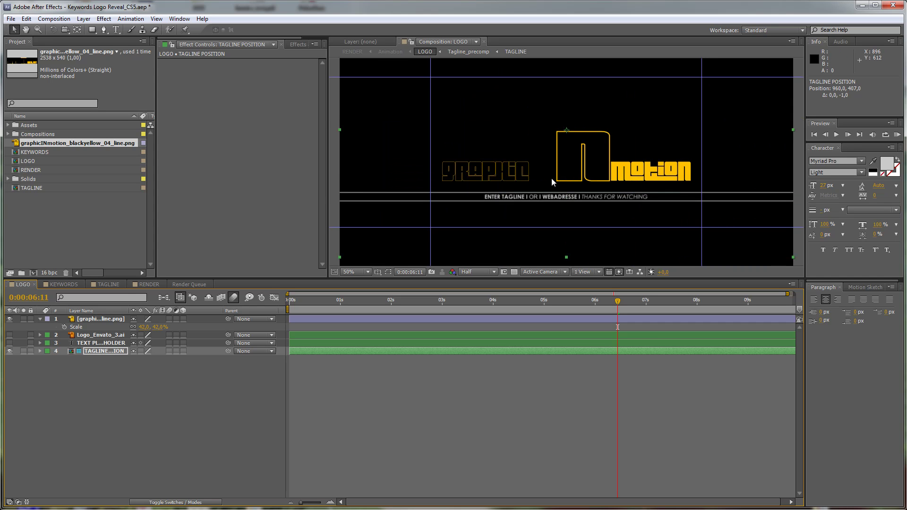
# Step: Switch to the KEYWORDS composition at 100% magnification and Full resolution
pyautogui.click(69, 284)
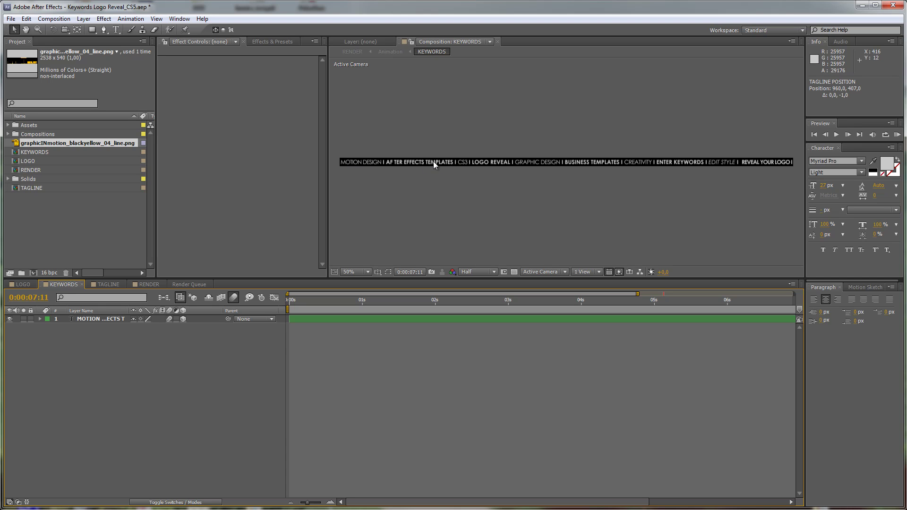
pyautogui.press('.')
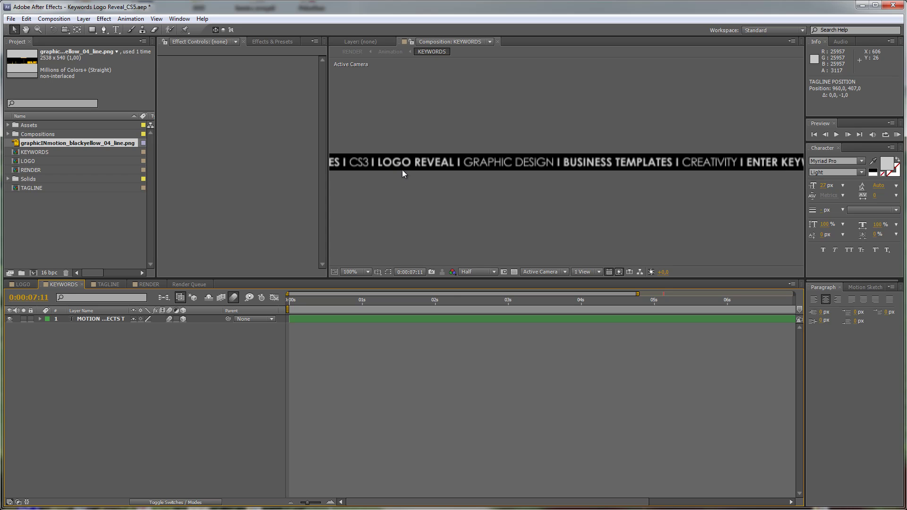
pyautogui.click(480, 272)
pyautogui.click(489, 286)
pyautogui.press('h')
pyautogui.moveTo(422, 177); pyautogui.dragTo(690, 196)
pyautogui.press('v')
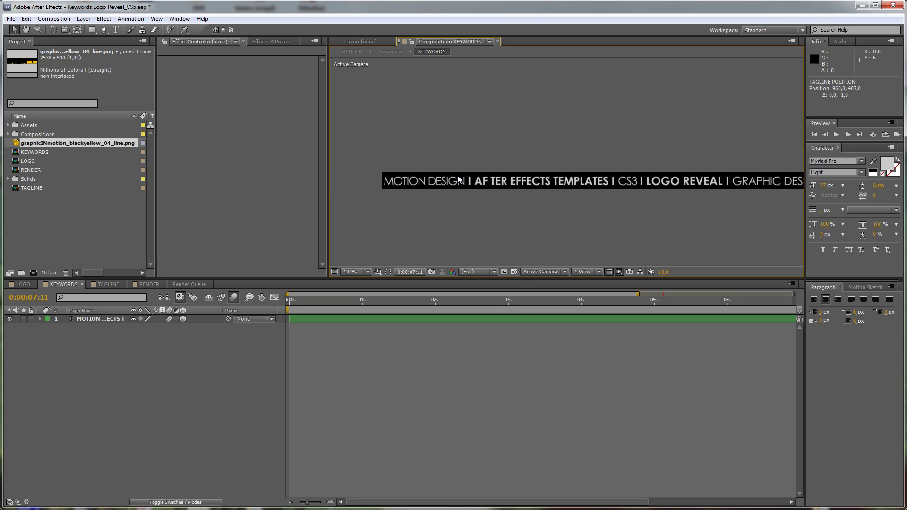
# Step: Select the keyword text layer and pan along its line from MOTION DESIGN to REVEAL YOUR LOGO
pyautogui.click(659, 183)
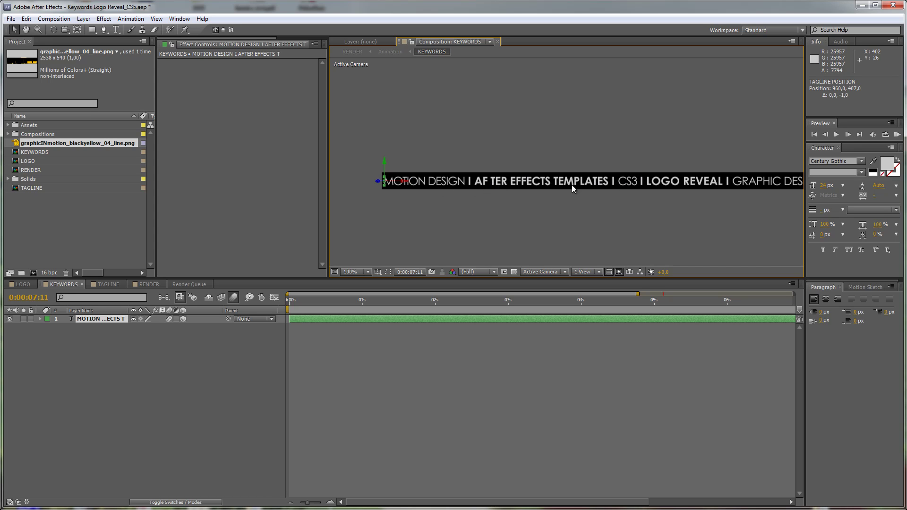
pyautogui.hscroll(5, 605, 185)
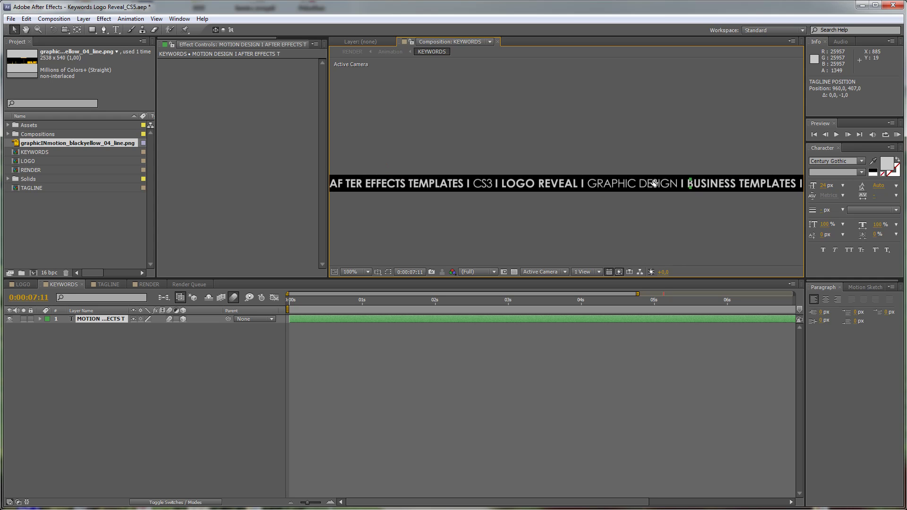
pyautogui.hscroll(8, 588, 186)
pyautogui.scroll(-1, 520, 178)
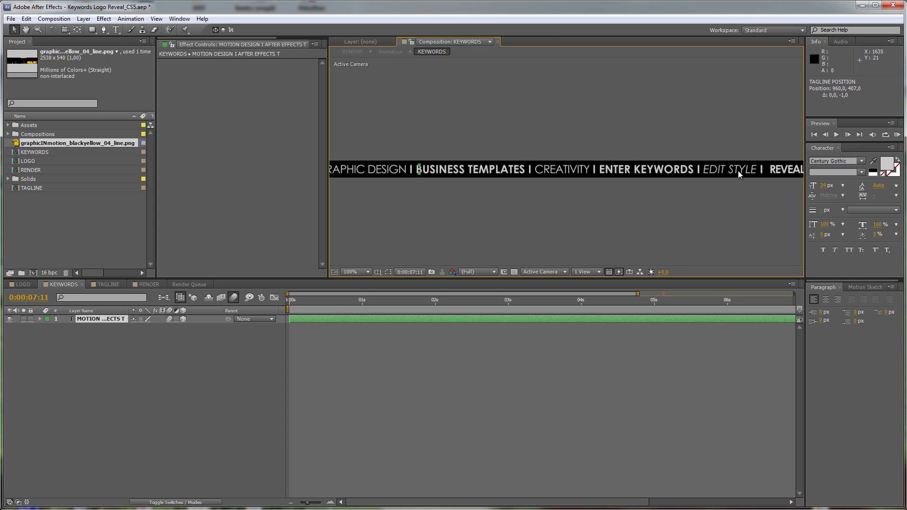
pyautogui.moveTo(710, 169); pyautogui.dragTo(559, 177)
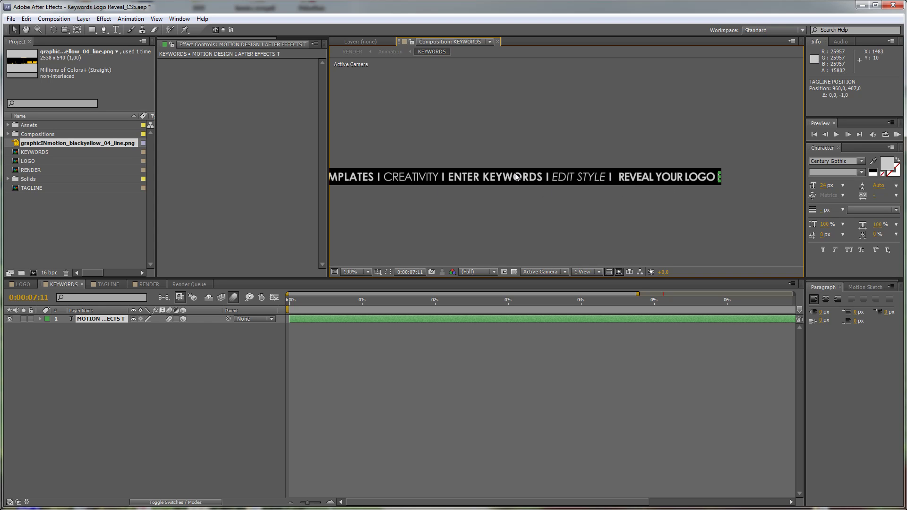
pyautogui.moveTo(439, 178); pyautogui.dragTo(546, 173)
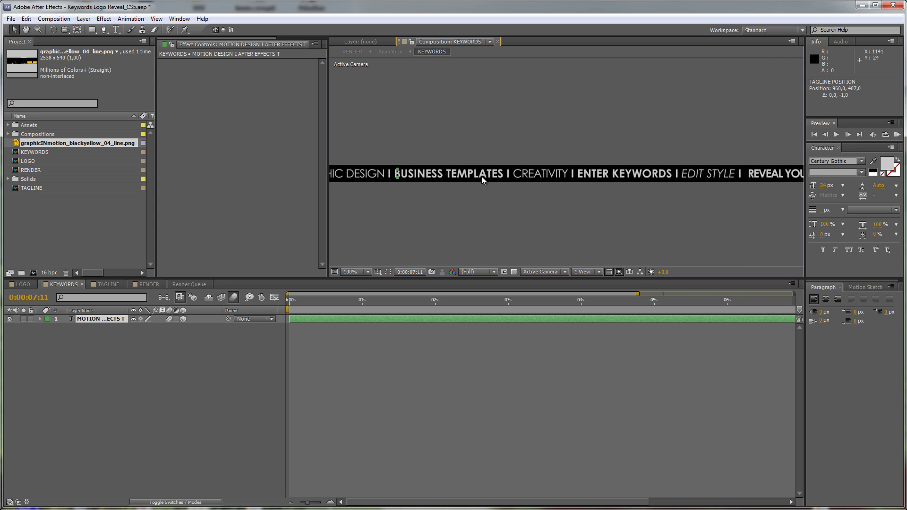
pyautogui.moveTo(476, 174); pyautogui.dragTo(580, 174)
pyautogui.moveTo(501, 168); pyautogui.dragTo(665, 166)
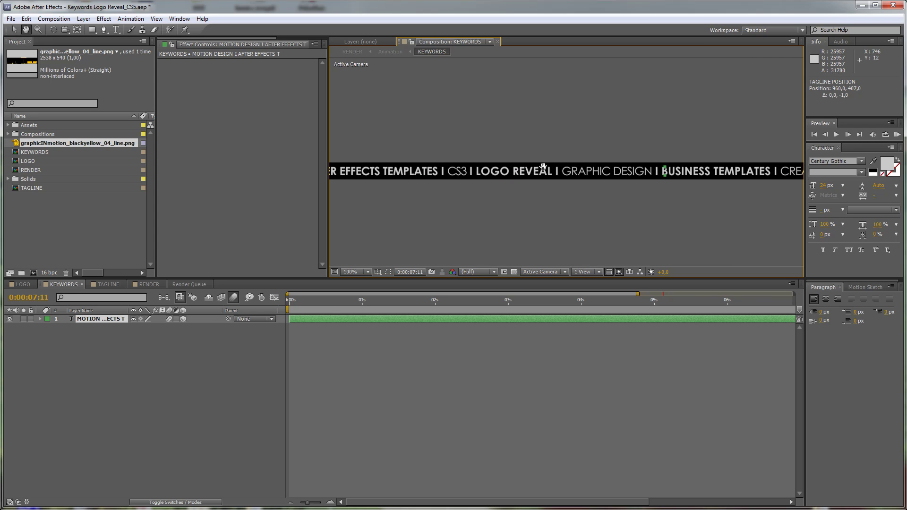
pyautogui.moveTo(467, 171); pyautogui.dragTo(647, 171)
pyautogui.press('v')
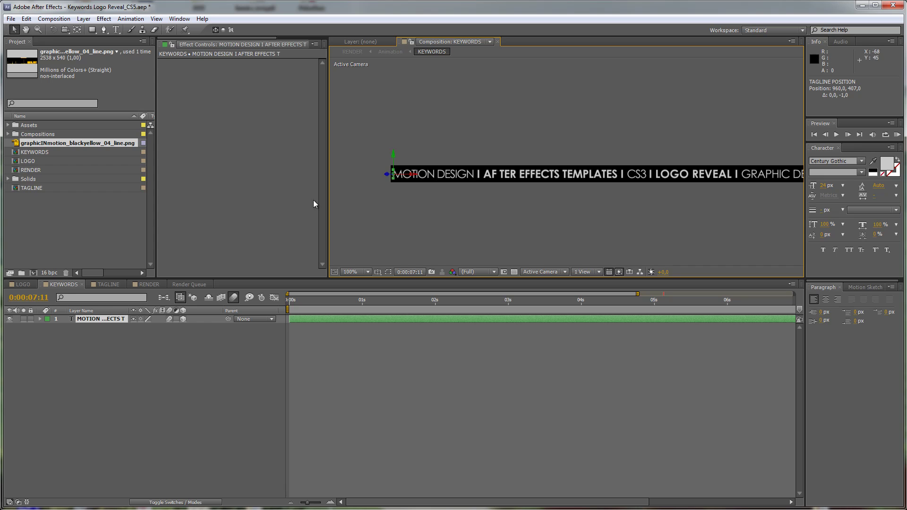
# Step: Clear the old keywords and type 'MOTION DESIGN I AFTER EFFECTS TEMPLATES I'
pyautogui.doubleClick(90, 318)
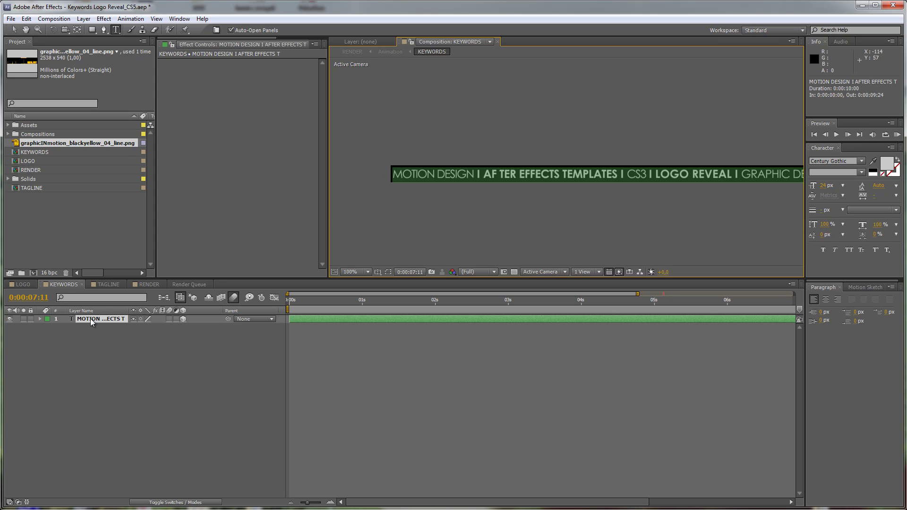
pyautogui.press('BackSpace')
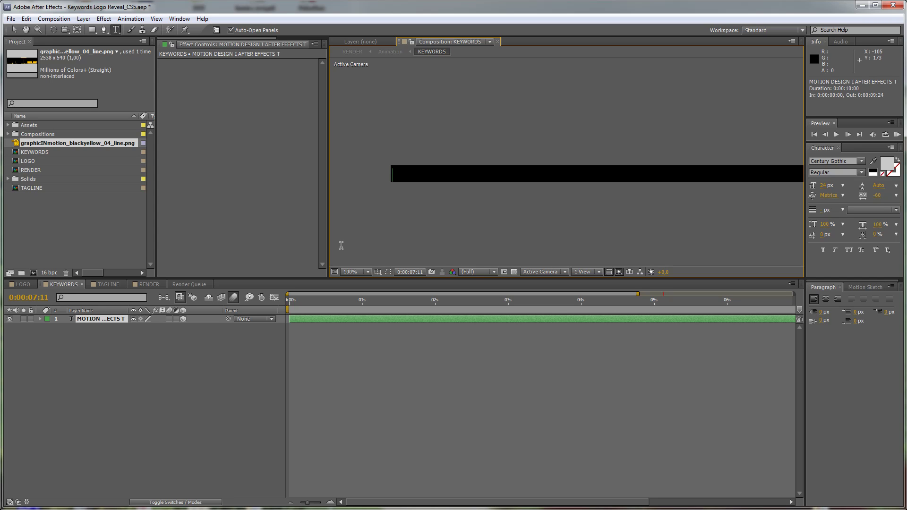
pyautogui.write('Mo')
pyautogui.press('BackSpace')
pyautogui.write('OTION DESIGN I')
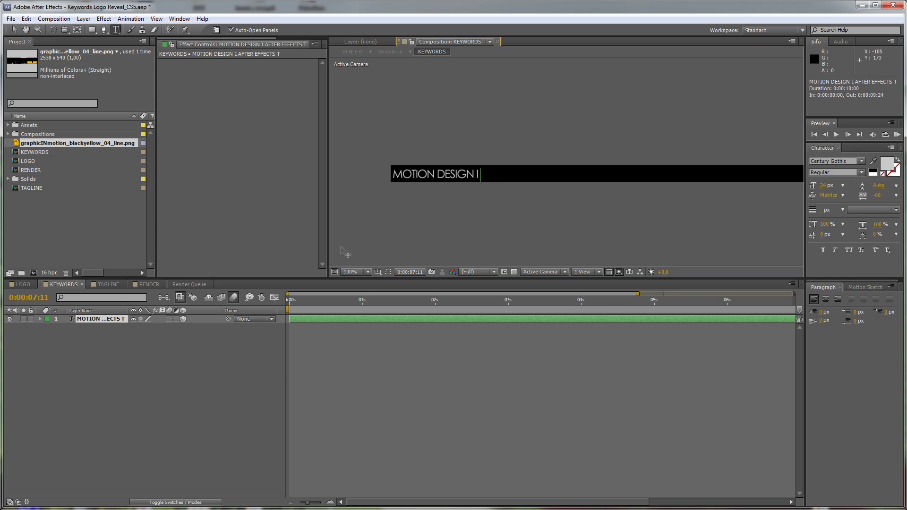
pyautogui.write(' AFTER EFFECTS T')
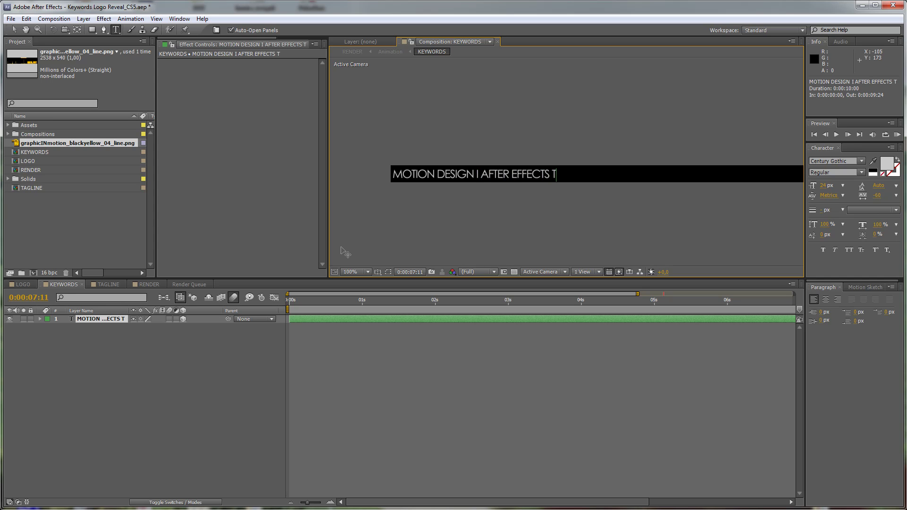
pyautogui.write('EMPLATES I')
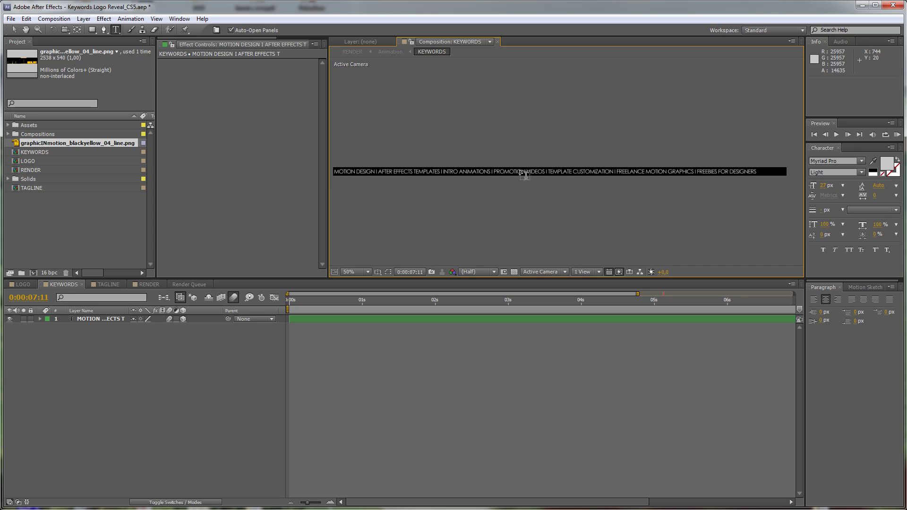
# Step: Set the keyword text layer's font to Myriad Pro in the Character panel
pyautogui.press('.')
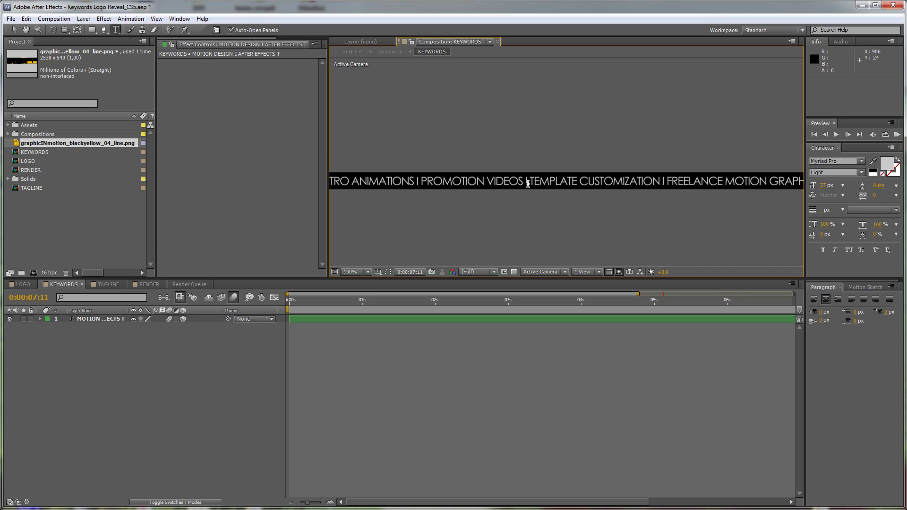
pyautogui.press('h')
pyautogui.moveTo(524, 184); pyautogui.dragTo(757, 151)
pyautogui.hotkey('ctrl', 't')
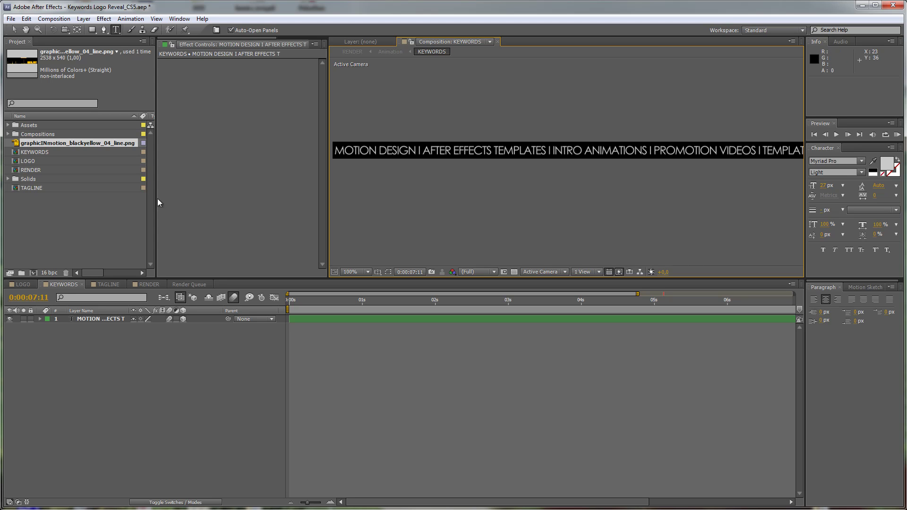
pyautogui.click(98, 319)
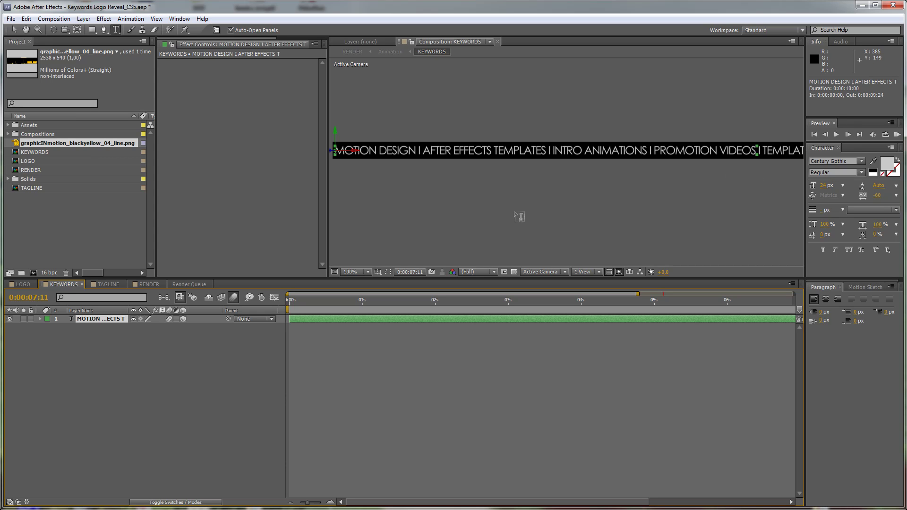
pyautogui.click(836, 161)
pyautogui.write('Myriad Pro')
pyautogui.press('Return')
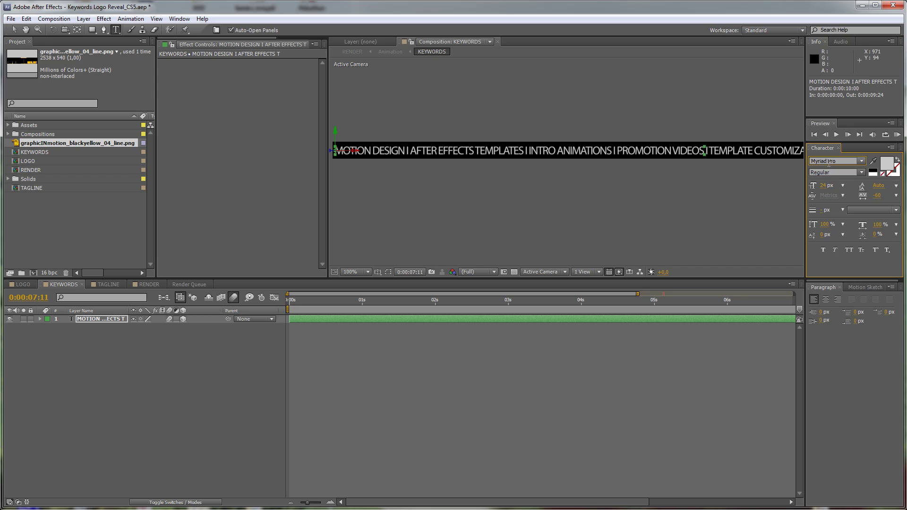
# Step: Delete the accidental empty Text 1 layer and select the AFTER EFFECTS TEMPLATES keyword
pyautogui.click(862, 173)
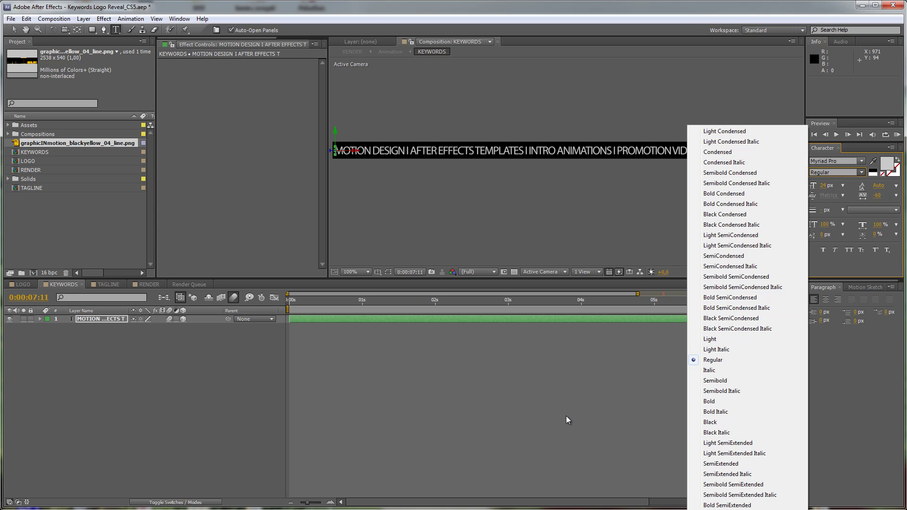
pyautogui.click(405, 168)
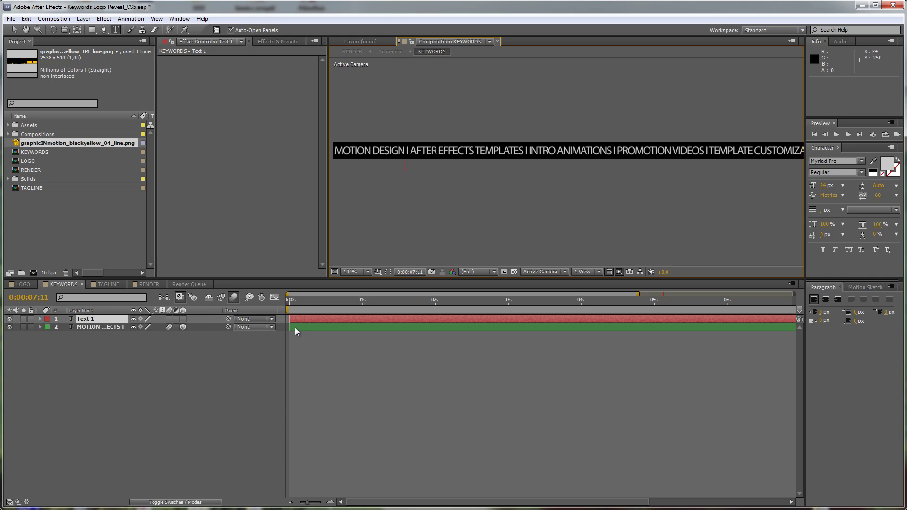
pyautogui.click(107, 319)
pyautogui.press('Delete')
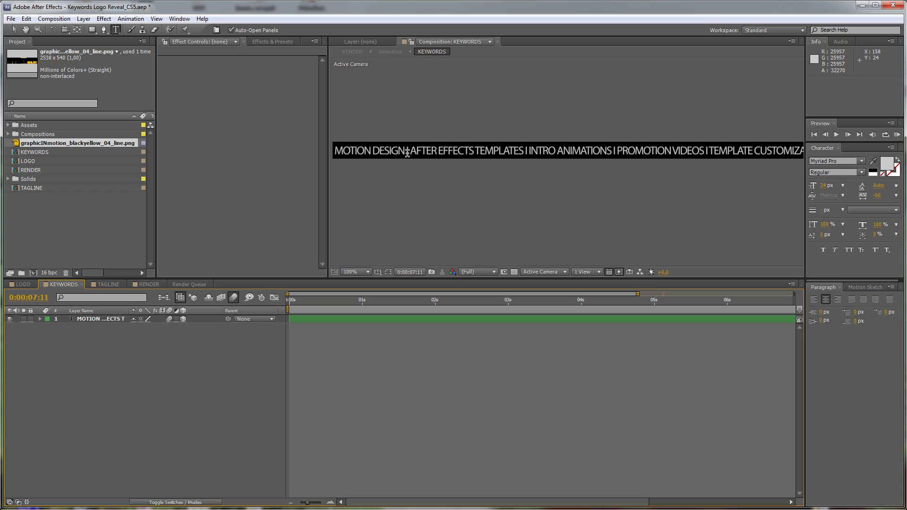
pyautogui.moveTo(407, 153); pyautogui.dragTo(526, 164)
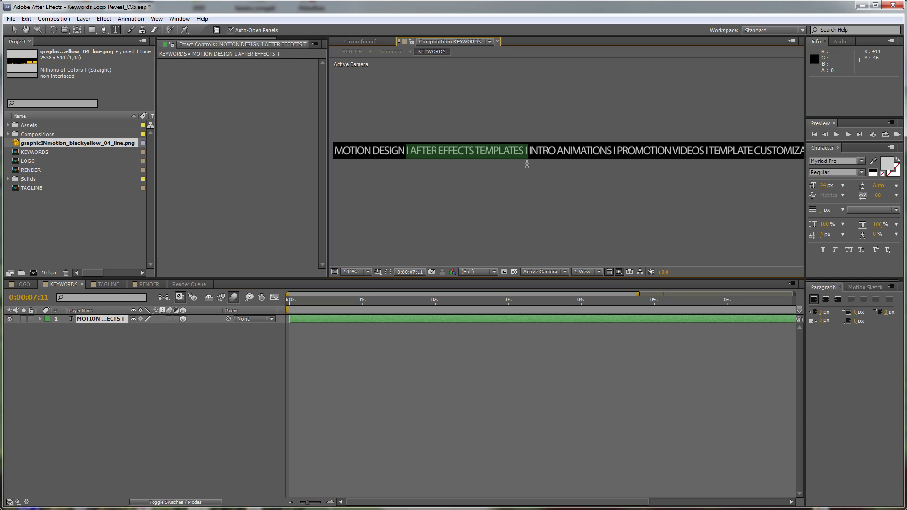
# Step: Make AFTER EFFECTS TEMPLATES Bold and INTRO ANIMATIONS Light
pyautogui.click(863, 173)
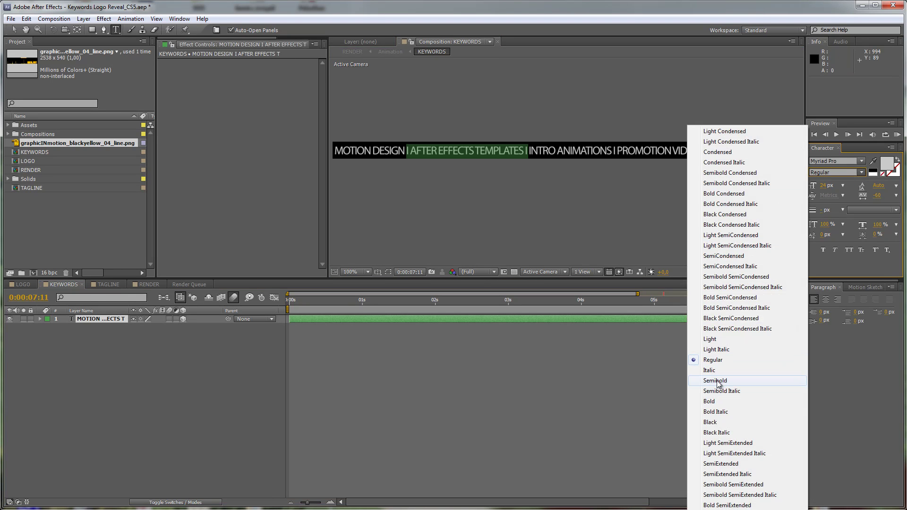
pyautogui.click(715, 400)
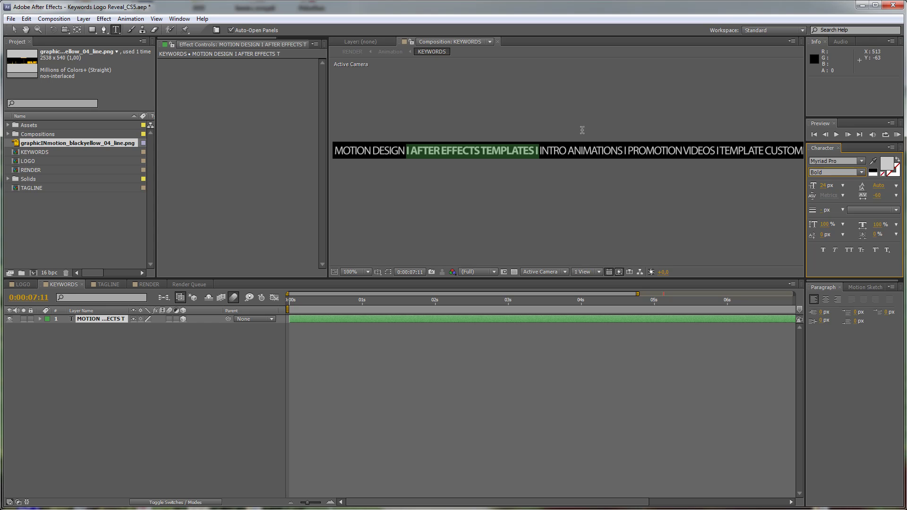
pyautogui.click(544, 151)
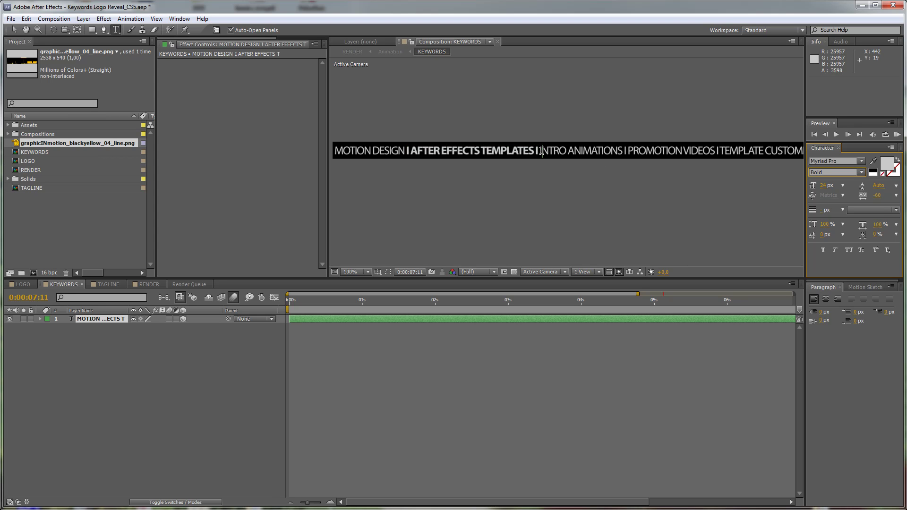
pyautogui.moveTo(544, 151); pyautogui.dragTo(619, 158)
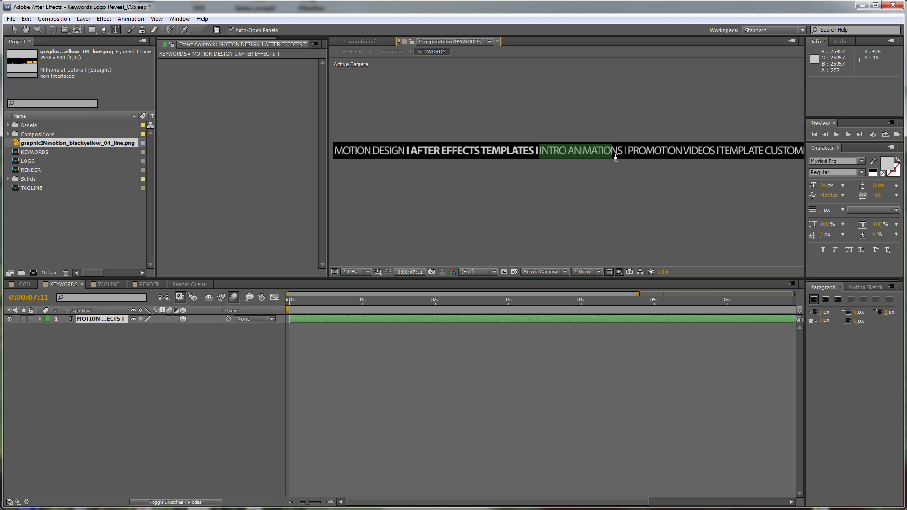
pyautogui.click(864, 174)
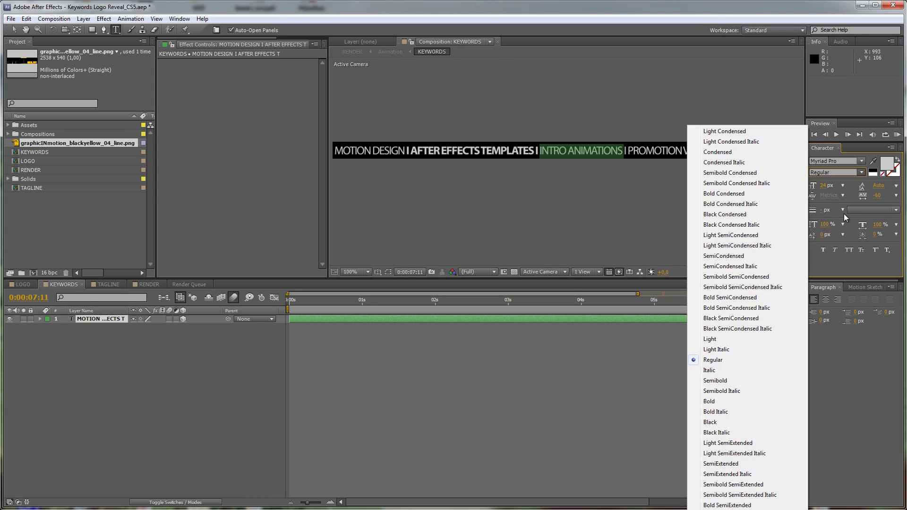
pyautogui.click(721, 340)
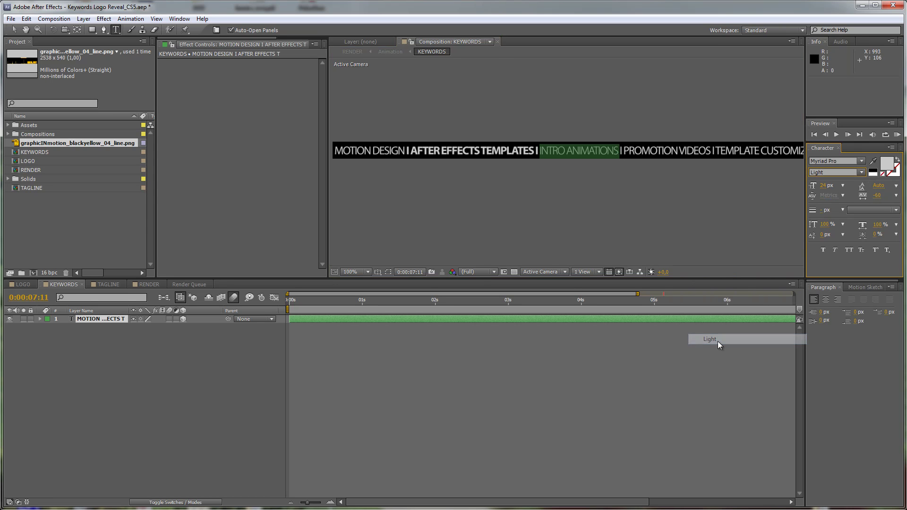
pyautogui.click(619, 151)
# Step: Set PROMOTION VIDEOS to Semibold Italic and select TEMPLATE CUSTOMIZATION for restyling
pyautogui.moveTo(619, 151); pyautogui.dragTo(715, 157)
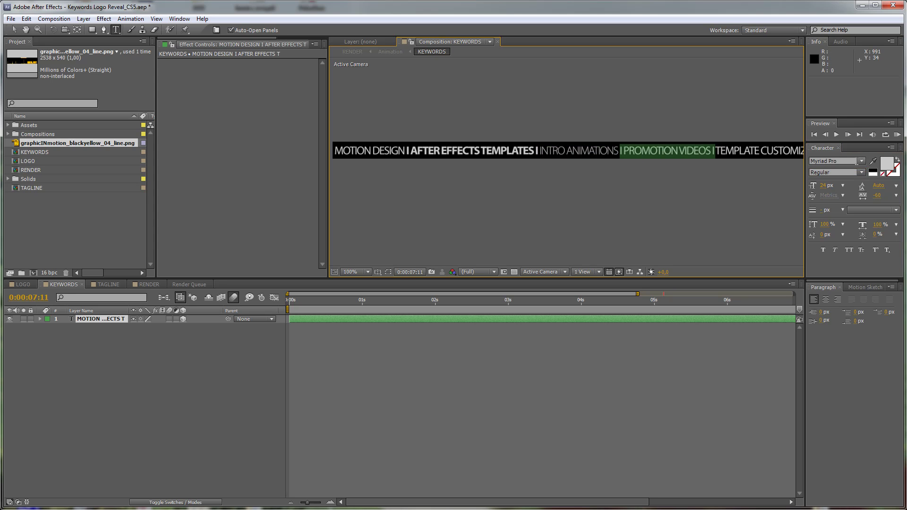
pyautogui.click(861, 172)
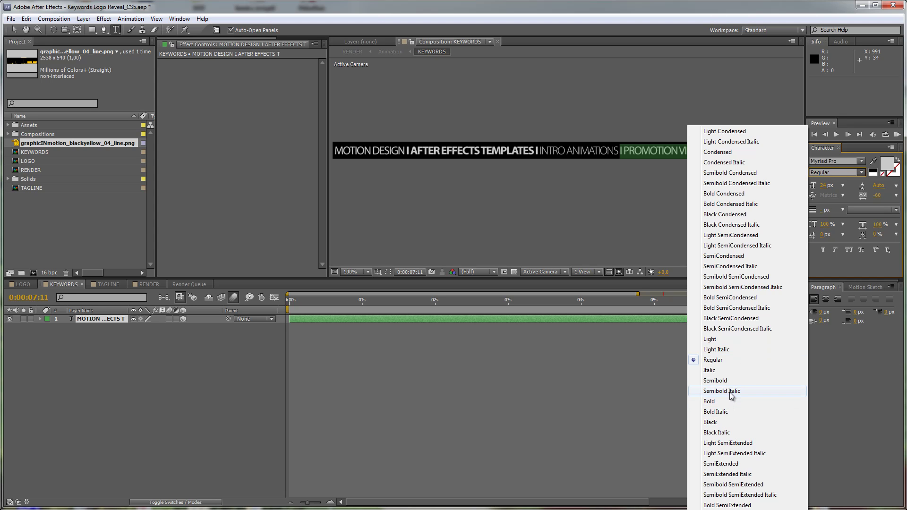
pyautogui.click(730, 391)
pyautogui.click(732, 192)
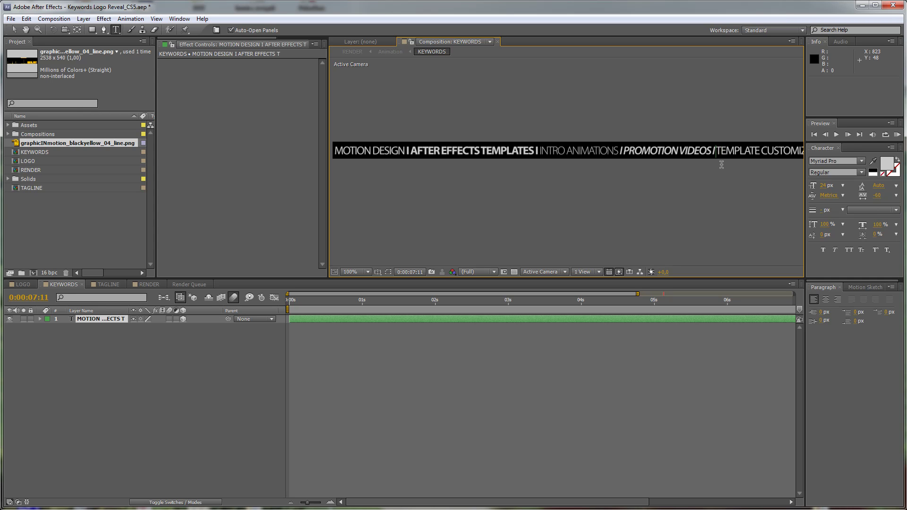
pyautogui.click(622, 368)
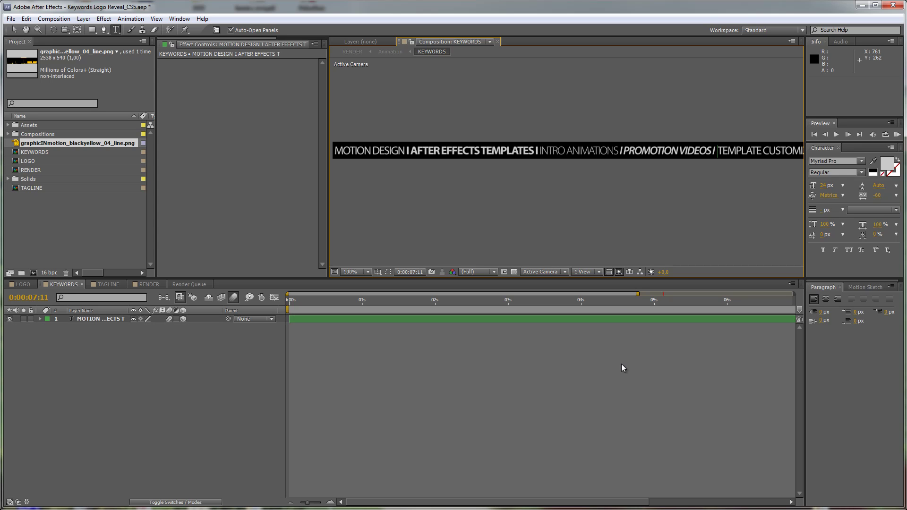
pyautogui.click(621, 364)
pyautogui.moveTo(652, 201); pyautogui.dragTo(415, 218)
pyautogui.moveTo(452, 168); pyautogui.dragTo(569, 184)
pyautogui.click(861, 174)
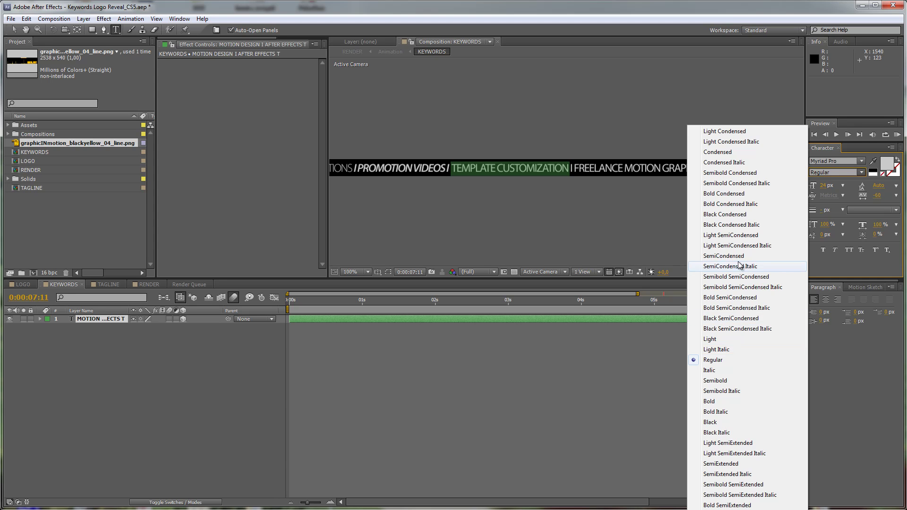
# Step: Make TEMPLATE CUSTOMIZATION Light SemiCondensed and FREELANCE MOTION GRAPHICS Bold SemiExtended
pyautogui.click(734, 236)
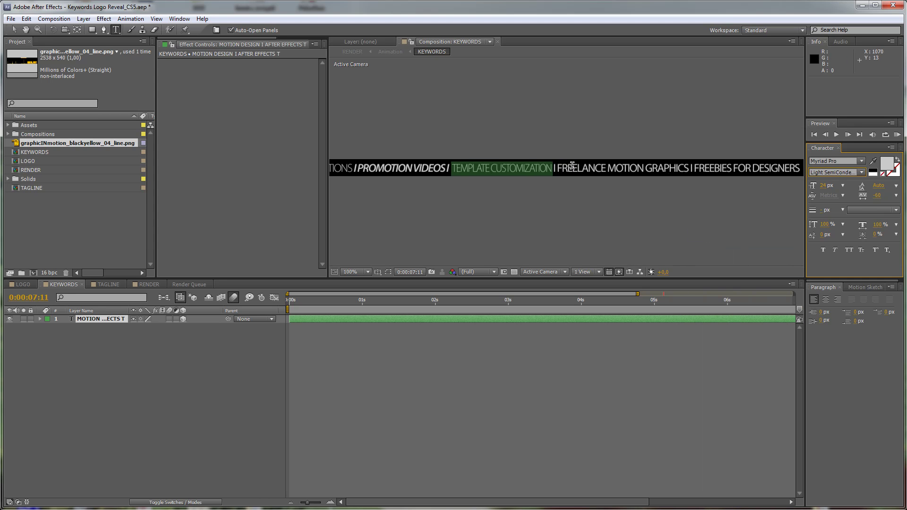
pyautogui.moveTo(553, 170); pyautogui.dragTo(692, 174)
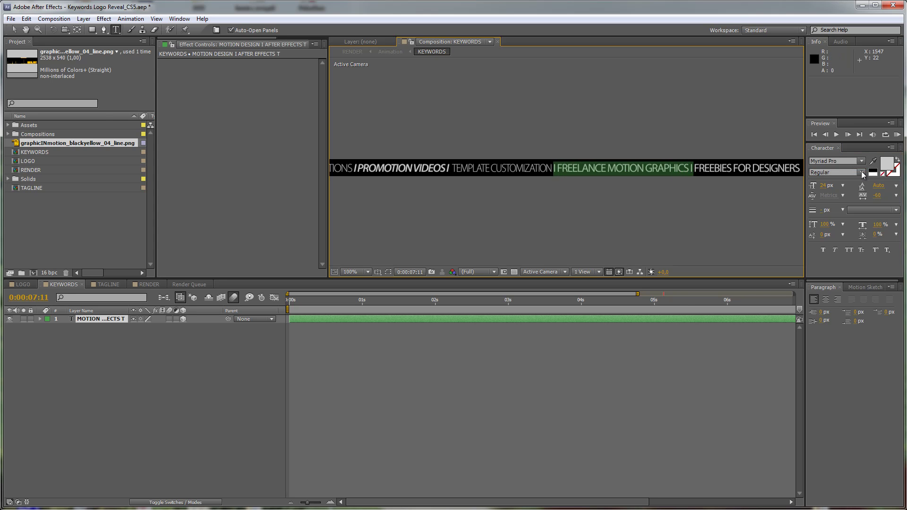
pyautogui.click(862, 173)
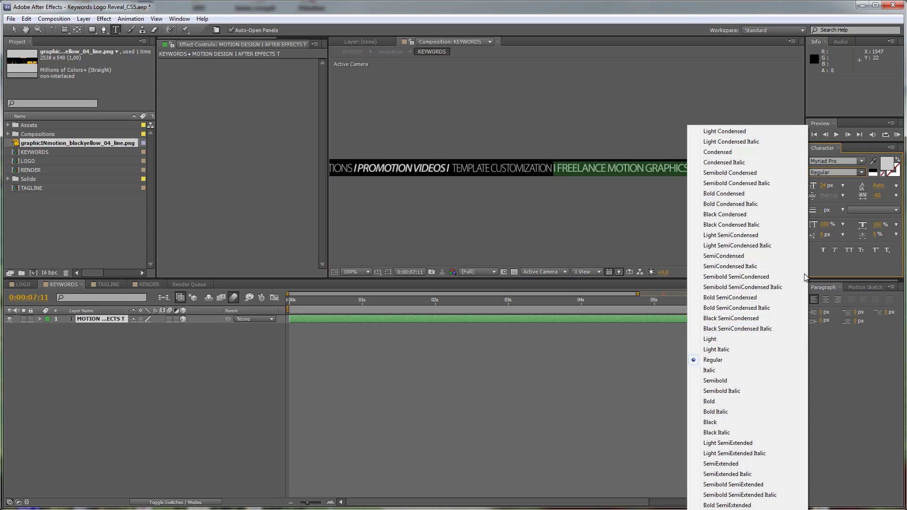
pyautogui.click(721, 464)
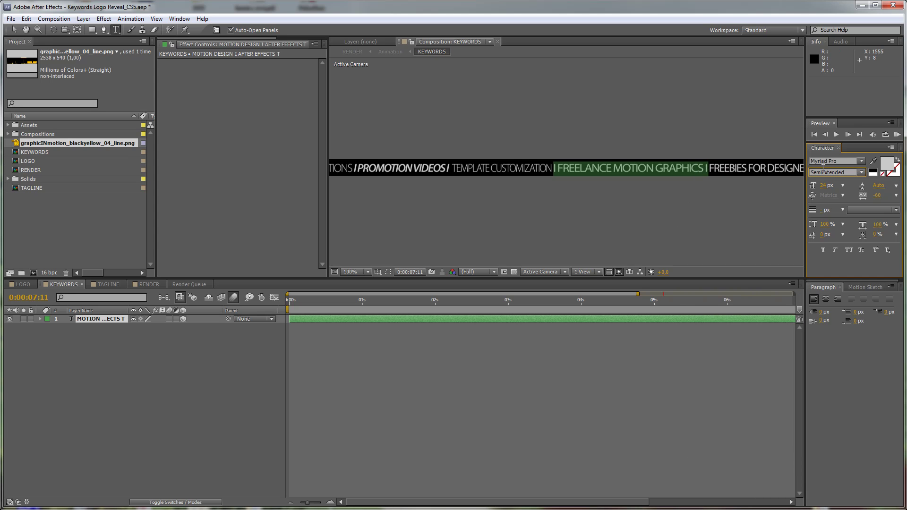
pyautogui.click(863, 172)
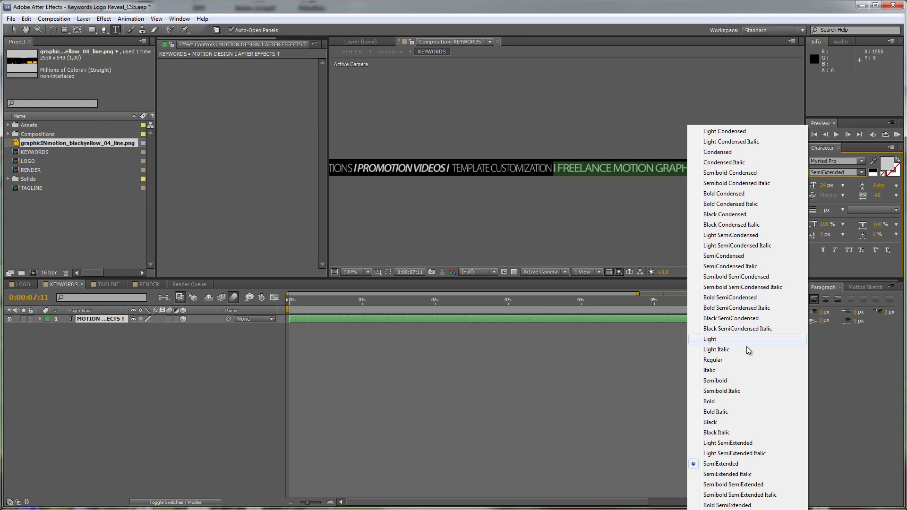
pyautogui.click(740, 505)
pyautogui.click(726, 168)
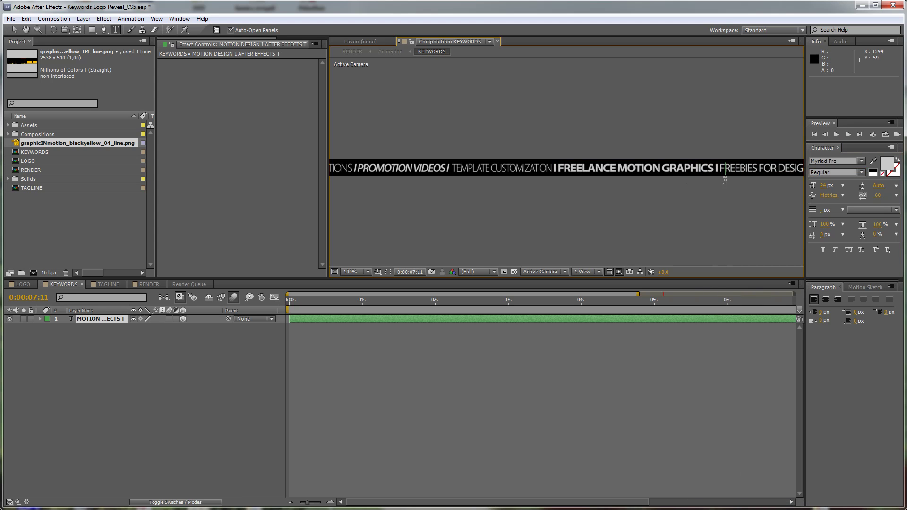
# Step: Set FREEBIES FOR DESIGNERS to Light SemiExtended Italic
pyautogui.moveTo(650, 197); pyautogui.dragTo(690, 196)
pyautogui.press('BackSpace')
pyautogui.hotkey('ctrl', 'z')
pyautogui.click(633, 360)
pyautogui.moveTo(699, 213); pyautogui.dragTo(484, 226)
pyautogui.moveTo(506, 179); pyautogui.dragTo(614, 182)
pyautogui.click(861, 172)
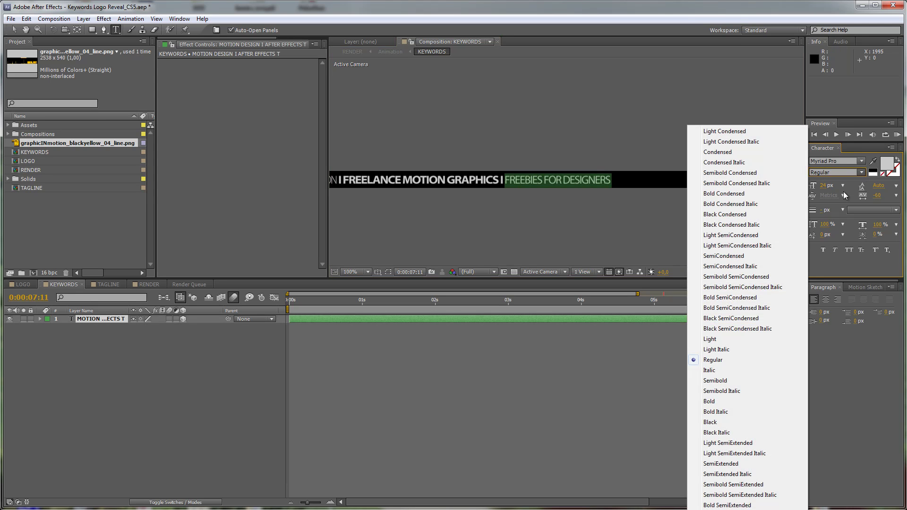
pyautogui.click(731, 454)
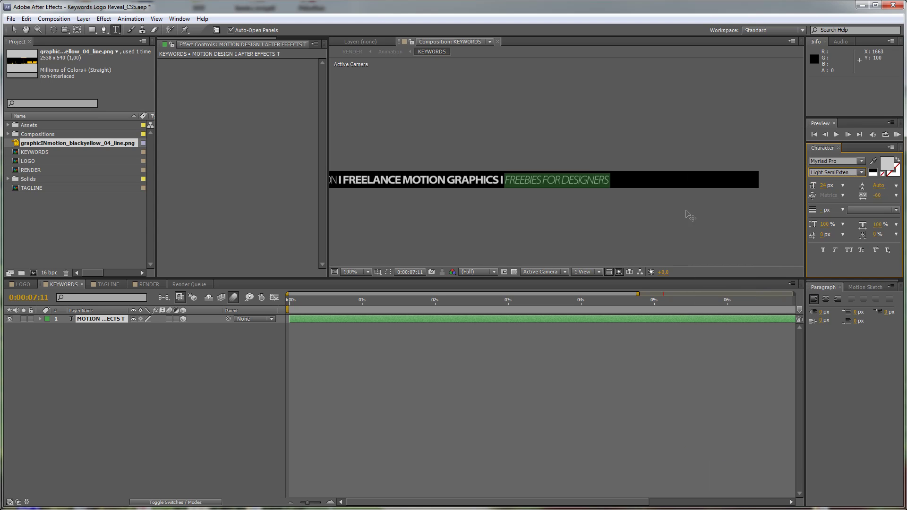
pyautogui.click(685, 213)
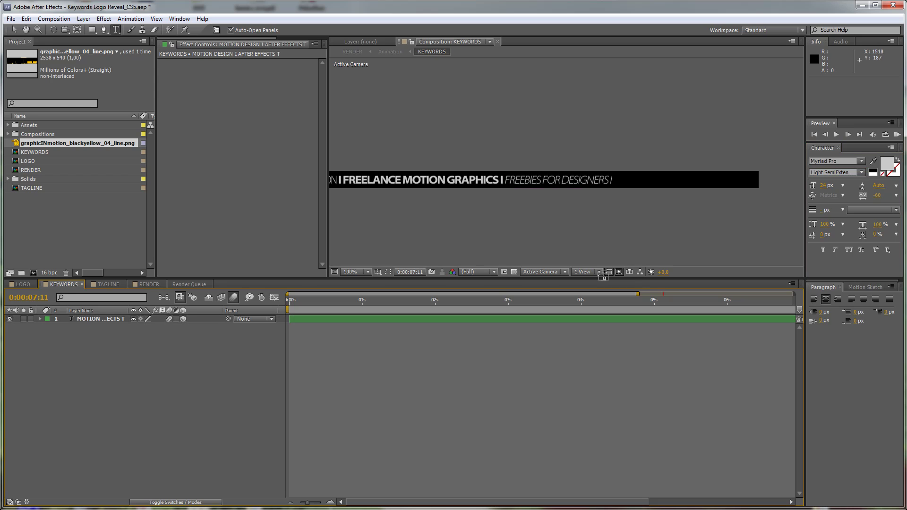
# Step: Add a trailing 'I' separator after DESIGNERS and make it Bold
pyautogui.click(610, 180)
pyautogui.write('I')
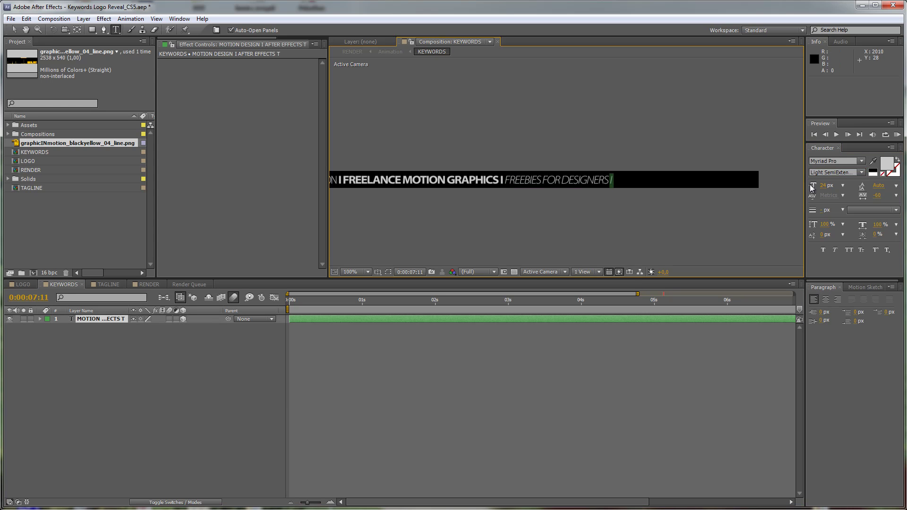
pyautogui.click(862, 172)
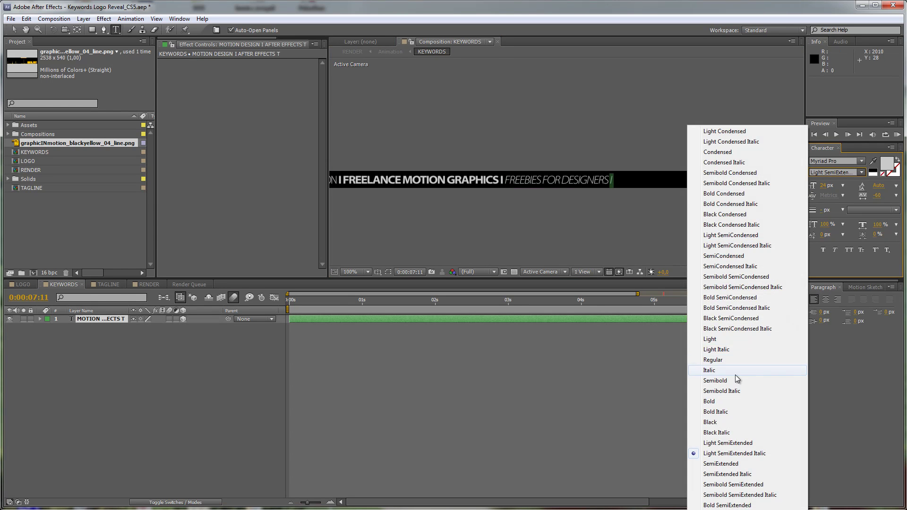
pyautogui.click(725, 404)
pyautogui.click(586, 401)
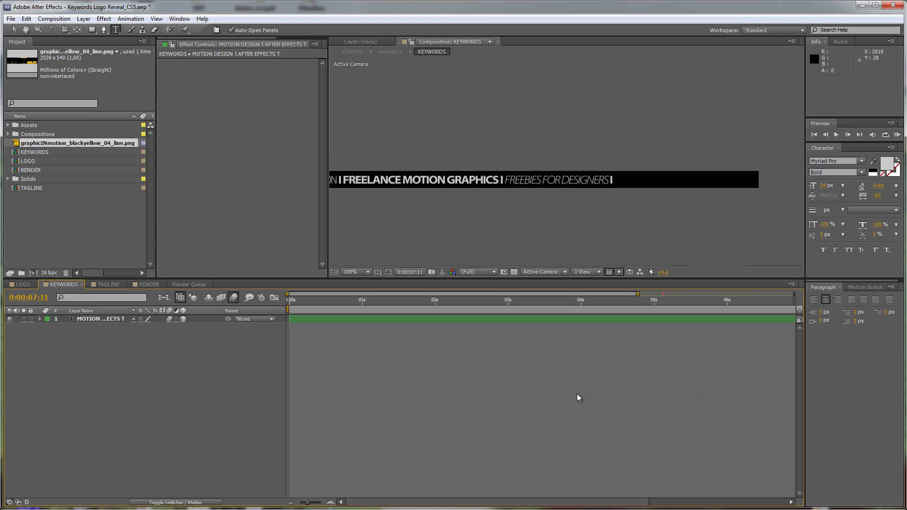
# Step: Set the keyword text layer's Horizontal Scale to 119% and pan to review the stretched line
pyautogui.hotkey('ctrl', 'z')
pyautogui.click(550, 164)
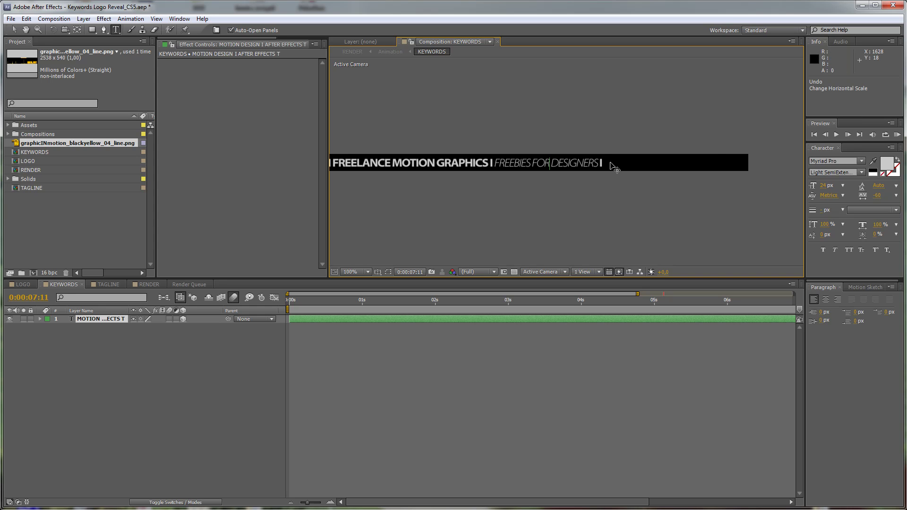
pyautogui.click(109, 323)
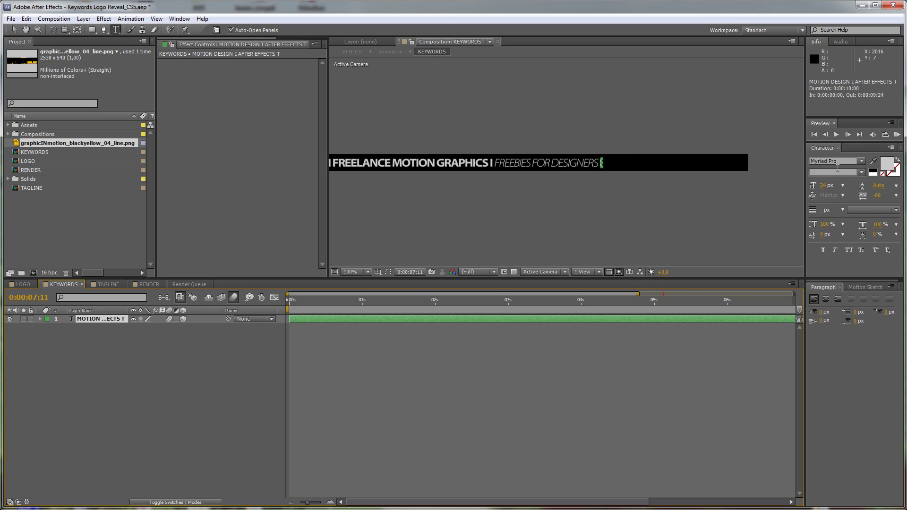
pyautogui.moveTo(885, 227); pyautogui.dragTo(890, 225)
pyautogui.scroll(-2, 544, 161)
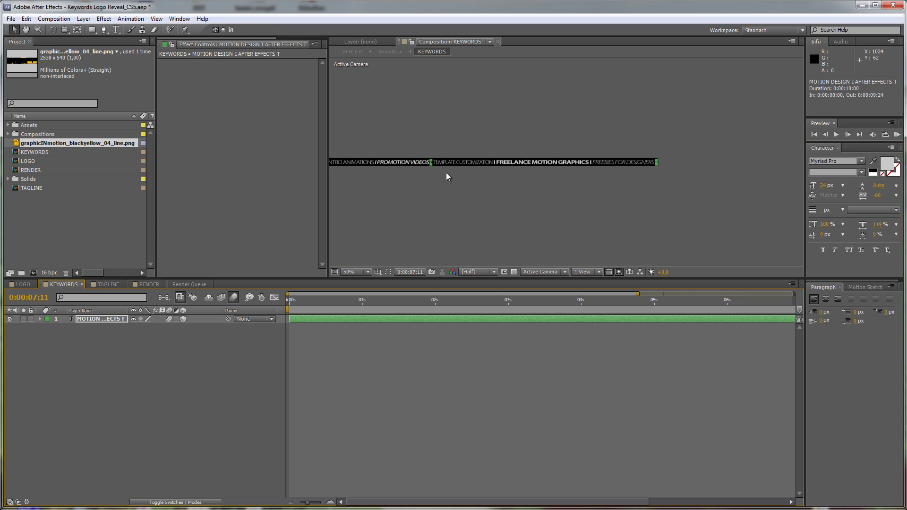
pyautogui.press('h')
pyautogui.moveTo(446, 174); pyautogui.dragTo(593, 185)
pyautogui.press('v')
pyautogui.click(536, 384)
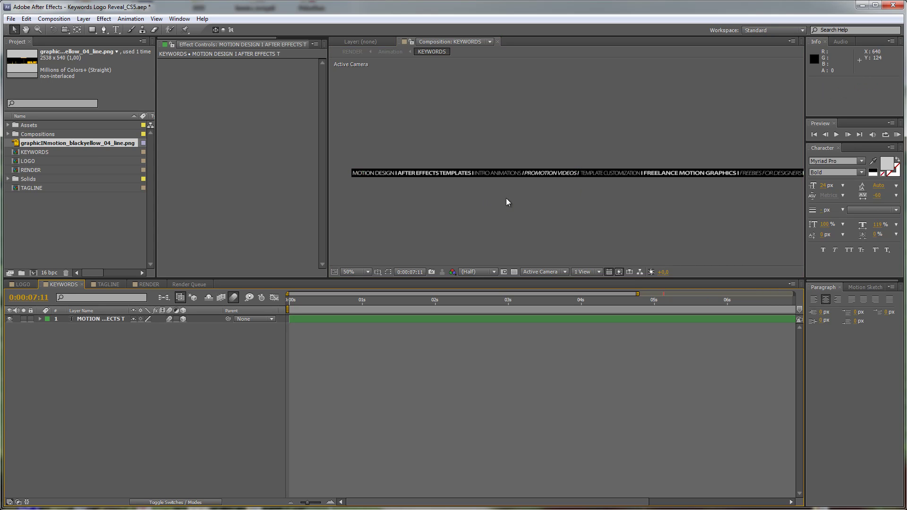
# Step: Check the logo and tagline frame in RENDER, then view TAGLINE at 100% and Full resolution
pyautogui.click(101, 285)
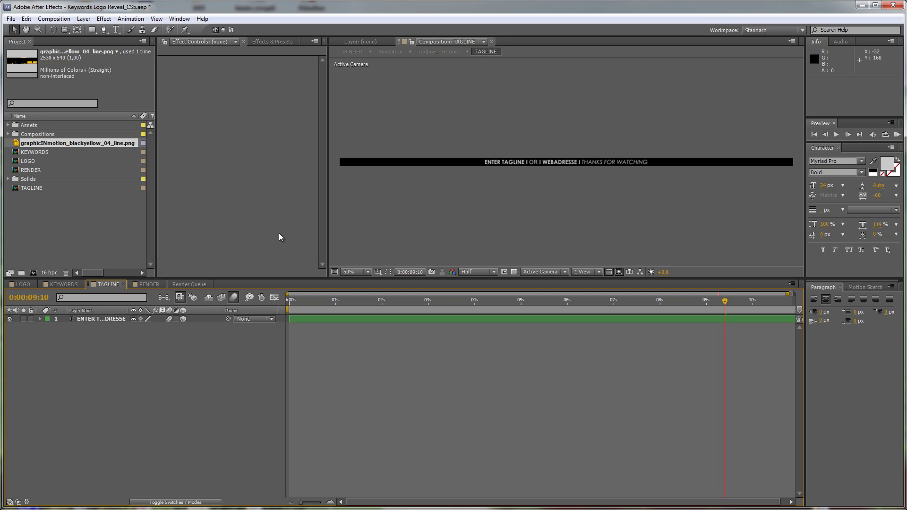
pyautogui.click(149, 284)
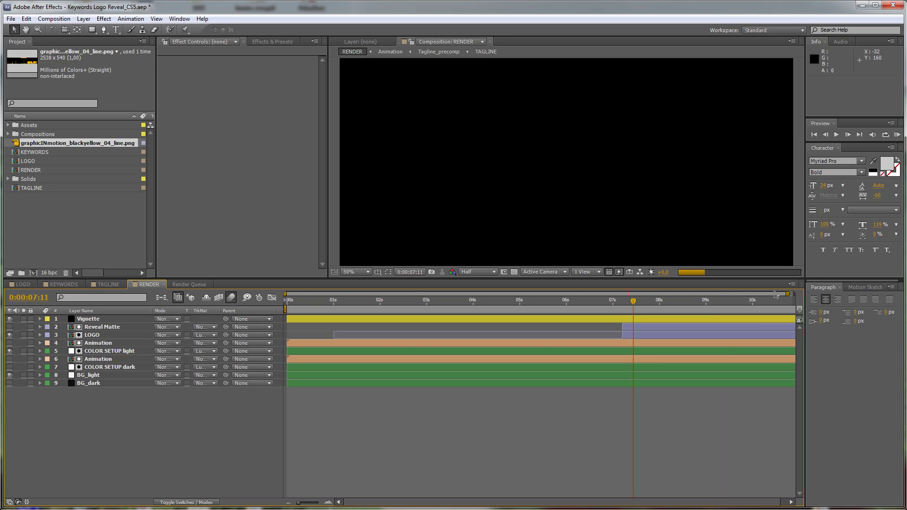
pyautogui.click(713, 301)
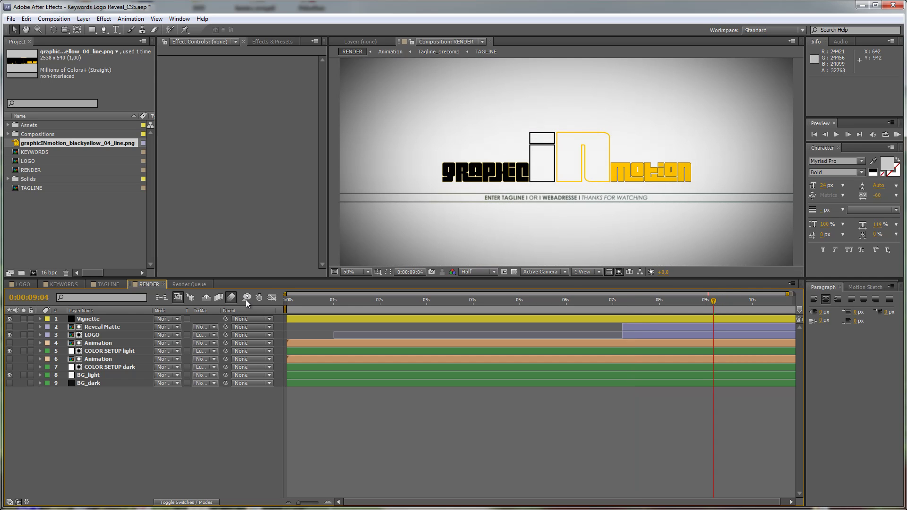
pyautogui.click(106, 285)
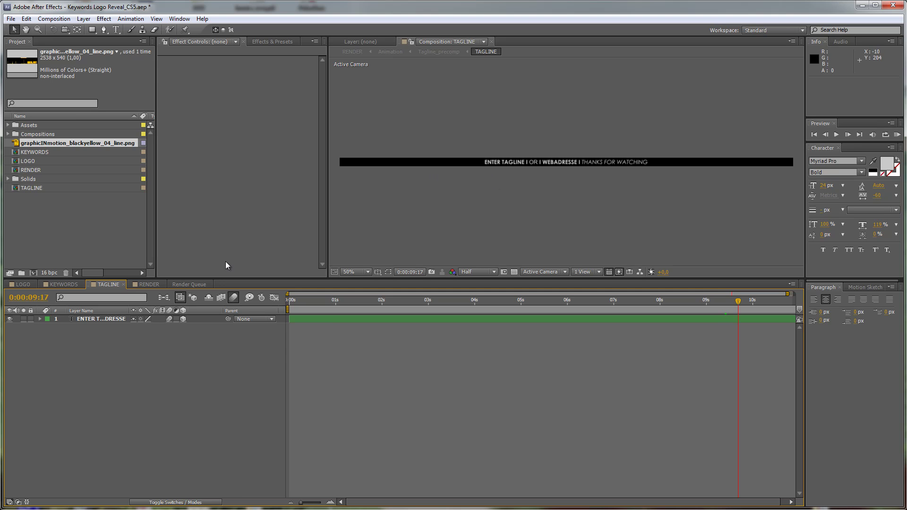
pyautogui.press('.')
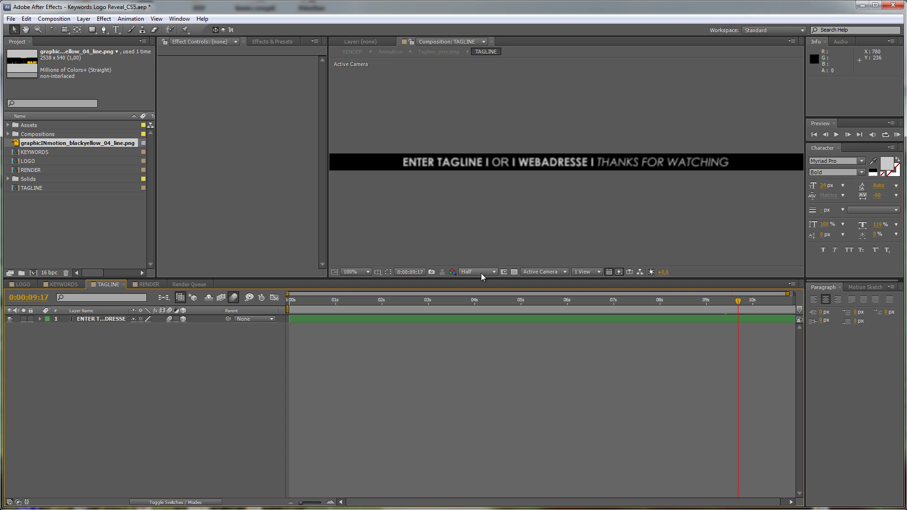
pyautogui.click(481, 274)
pyautogui.click(472, 297)
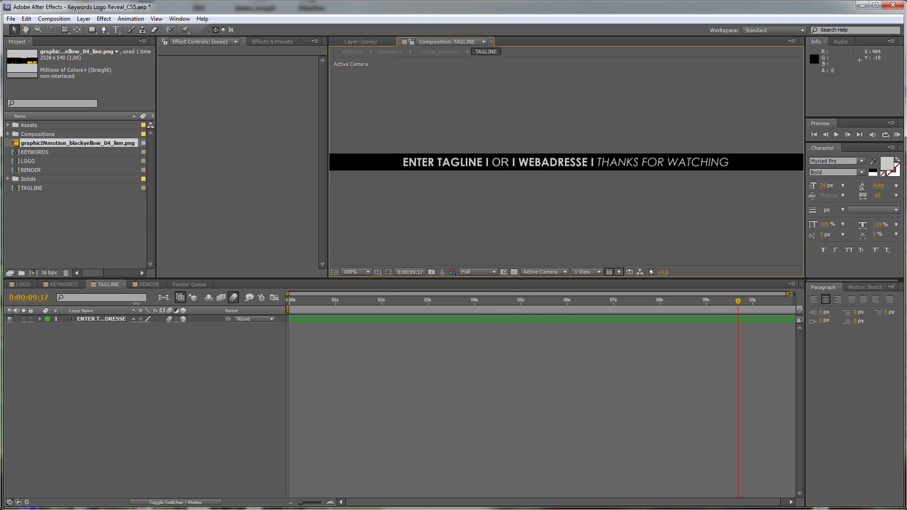
pyautogui.doubleClick(107, 319)
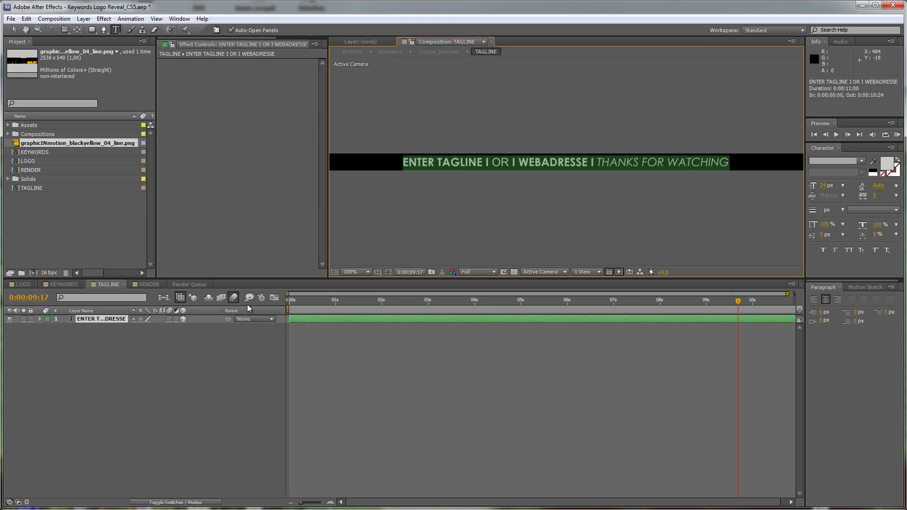
pyautogui.write('www.')
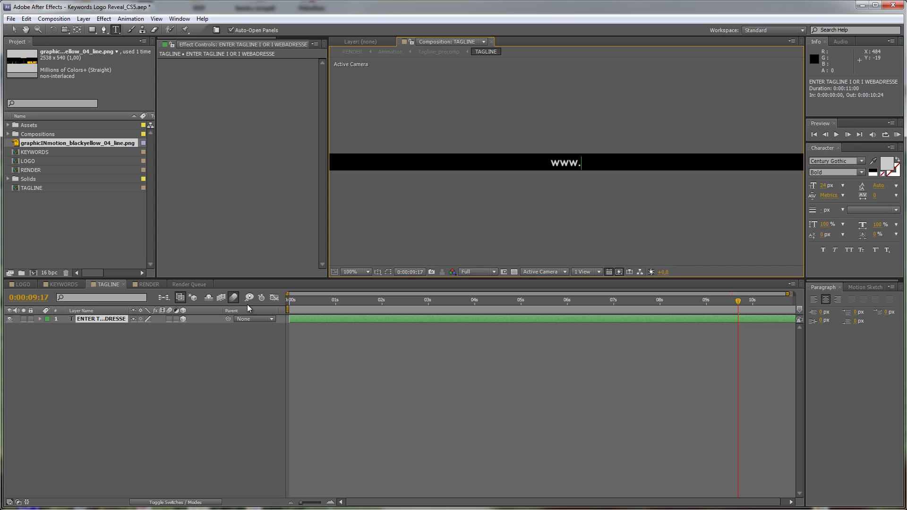
pyautogui.write('graphicinmotio')
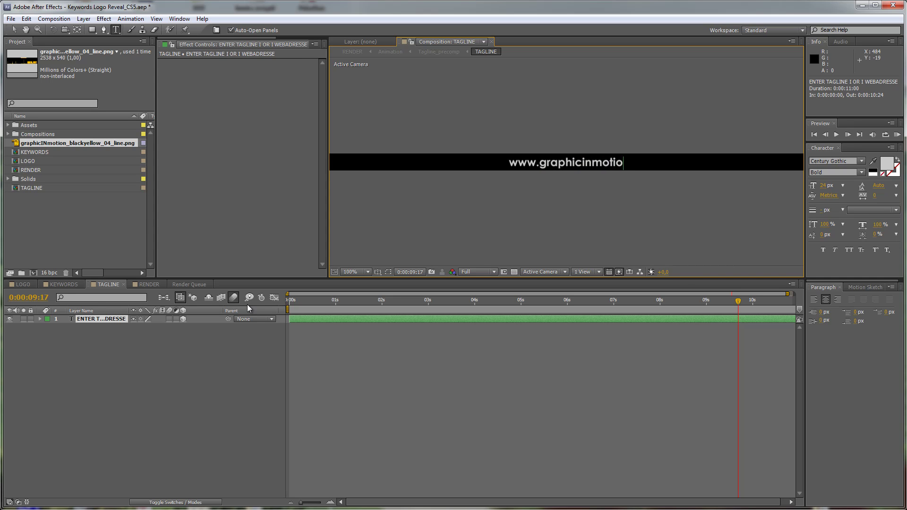
pyautogui.write('n.com')
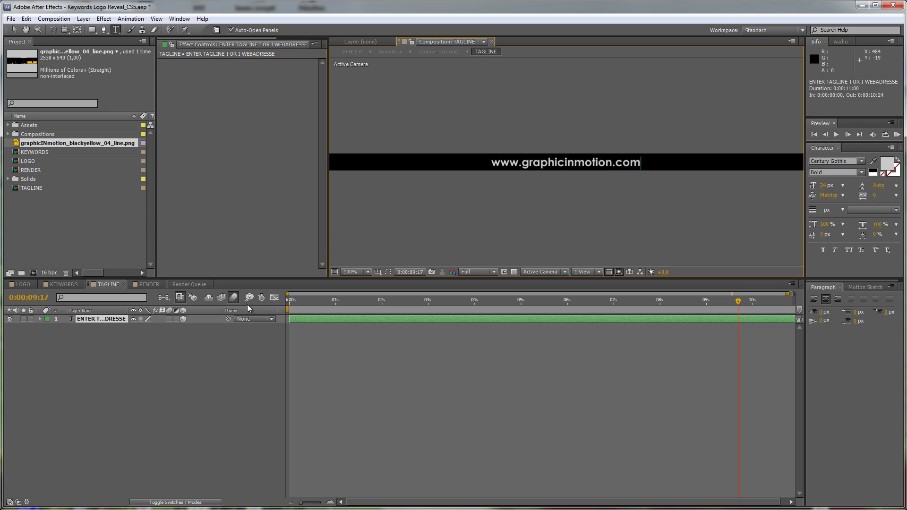
pyautogui.write(' I')
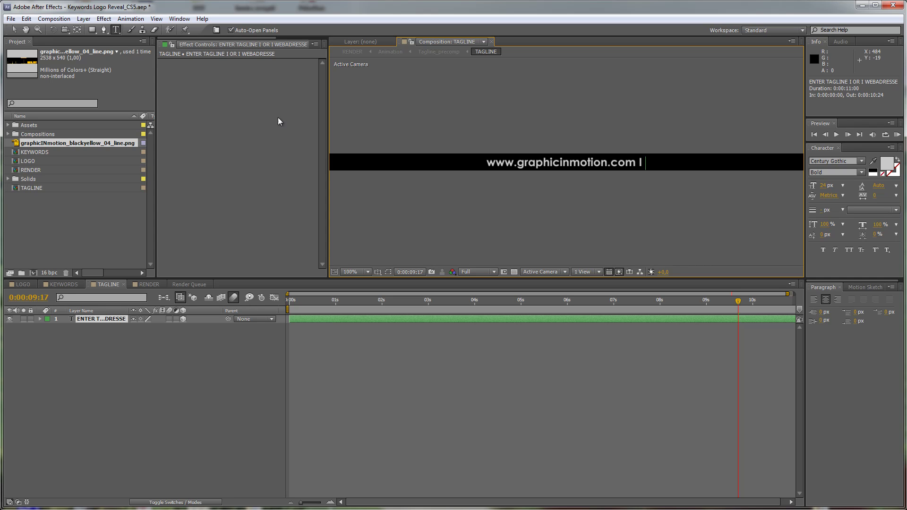
pyautogui.write('www.videohive.net/use')
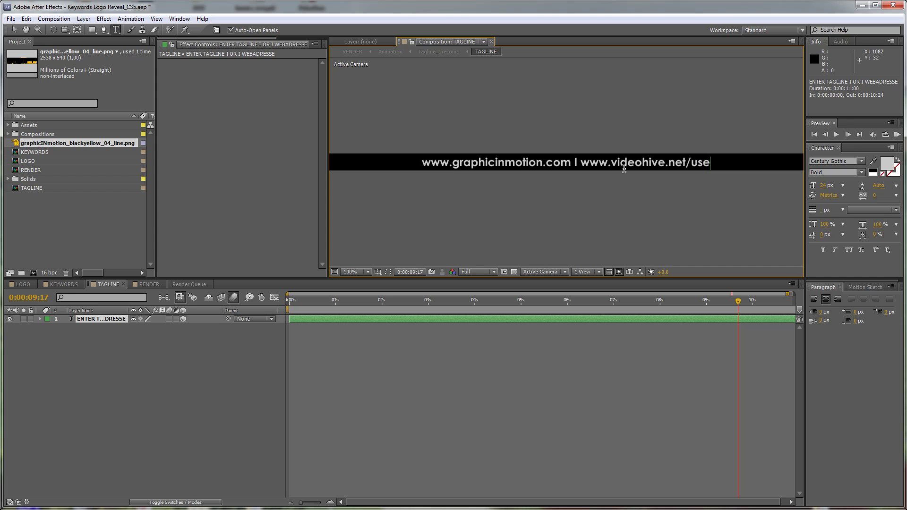
pyautogui.write('r/graphic')
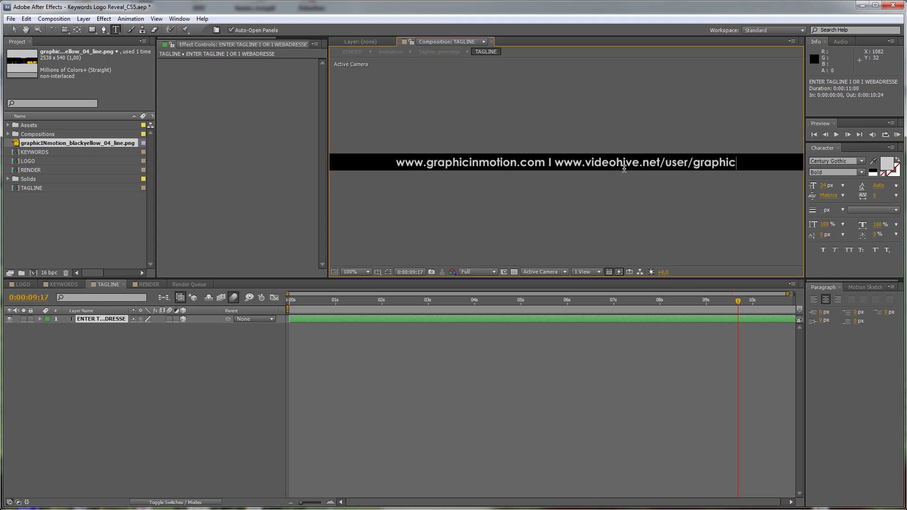
pyautogui.write('INmotion')
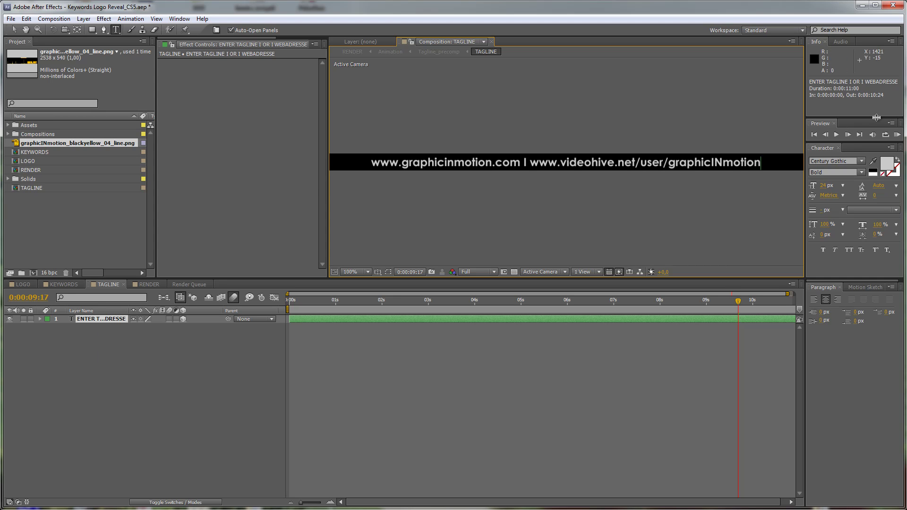
# Step: Set the tagline font to Myriad Pro and reselect the whole tagline text
pyautogui.click(822, 162)
pyautogui.write('Myriad Pro')
pyautogui.press('Return')
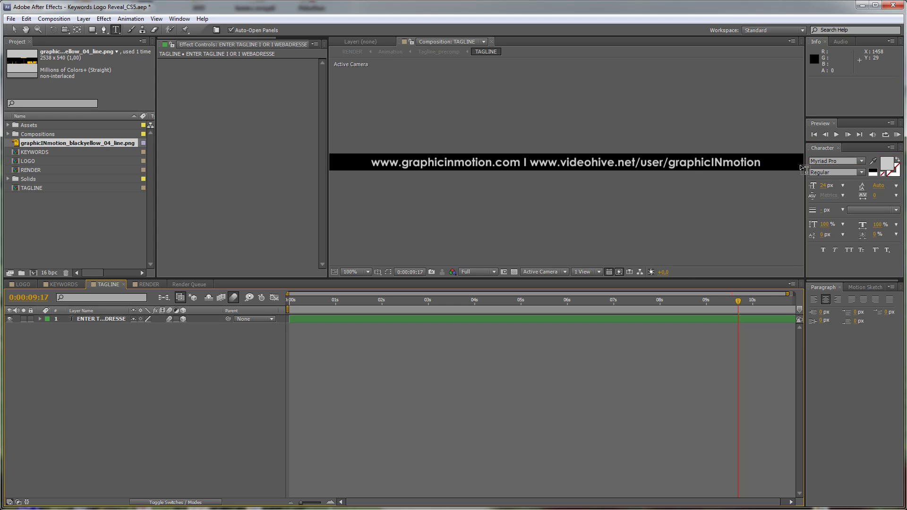
pyautogui.click(694, 163)
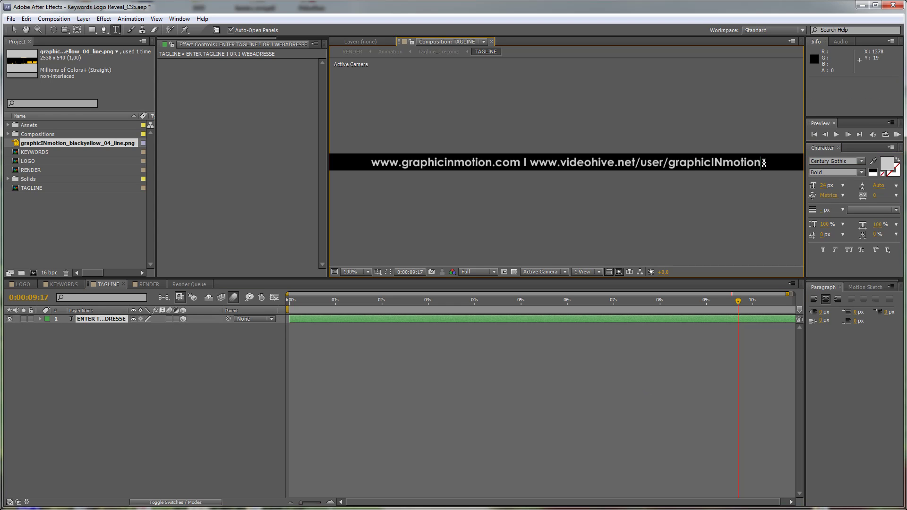
pyautogui.moveTo(760, 163); pyautogui.dragTo(258, 175)
pyautogui.click(828, 161)
pyautogui.write('Myriad Pro')
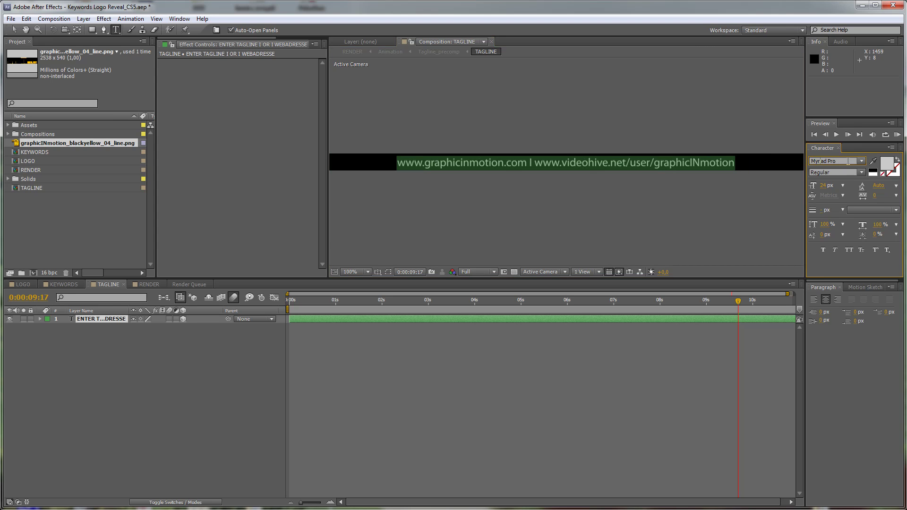
pyautogui.click(736, 373)
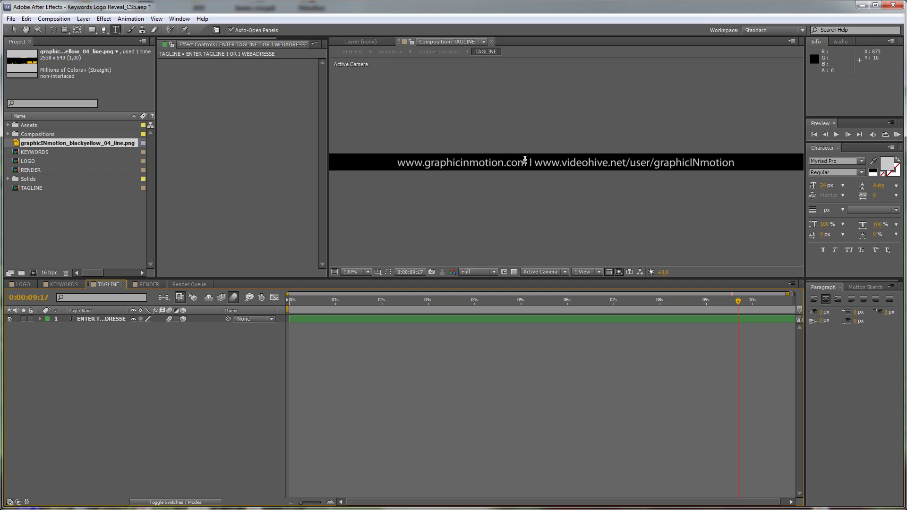
pyautogui.moveTo(528, 162); pyautogui.dragTo(335, 183)
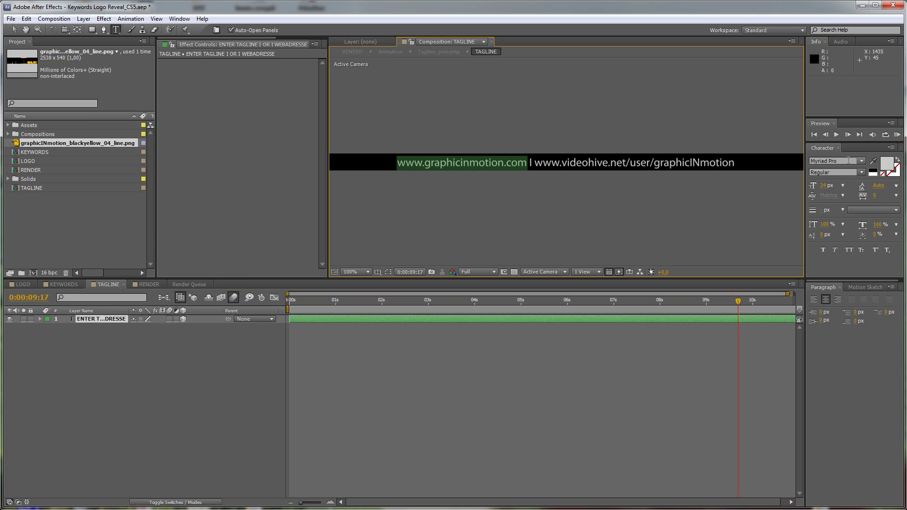
pyautogui.click(862, 173)
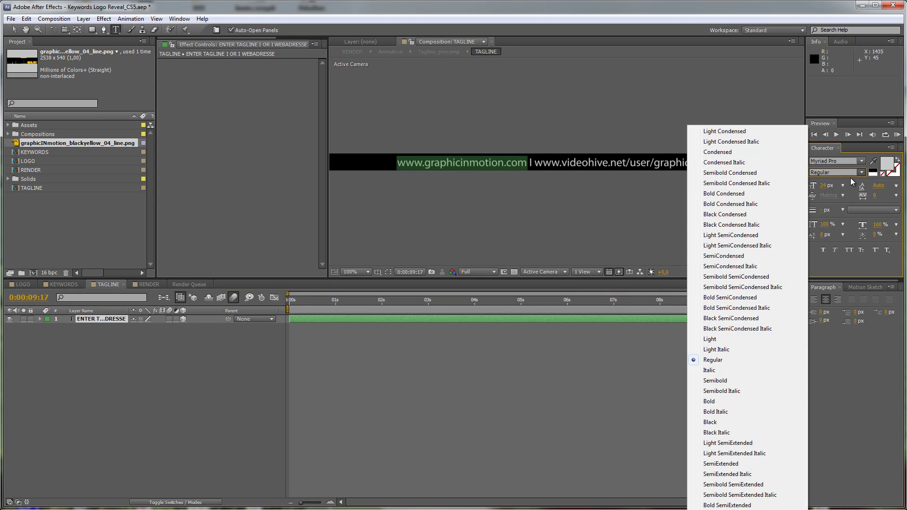
pyautogui.click(718, 402)
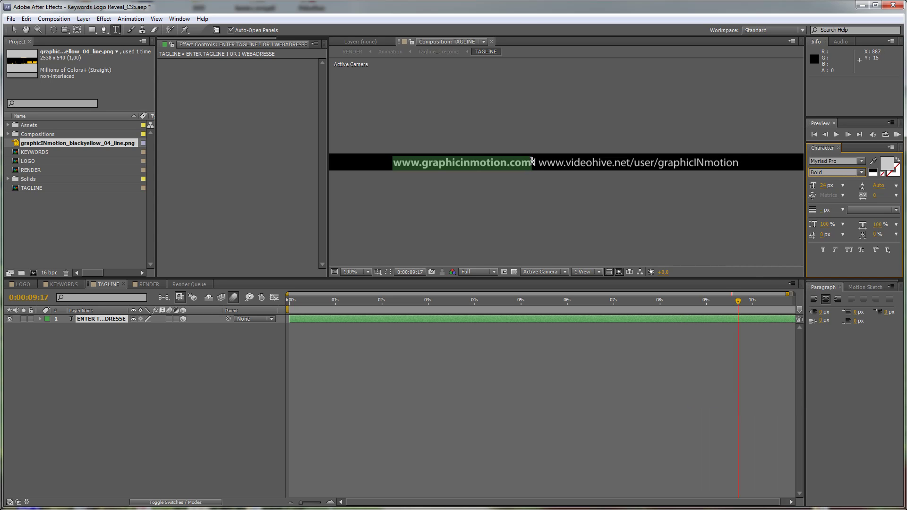
# Step: Make the ' I ' separator bold and the VideoHive address Light SemiExtended
pyautogui.moveTo(532, 161); pyautogui.dragTo(537, 161)
pyautogui.click(817, 172)
pyautogui.click(858, 174)
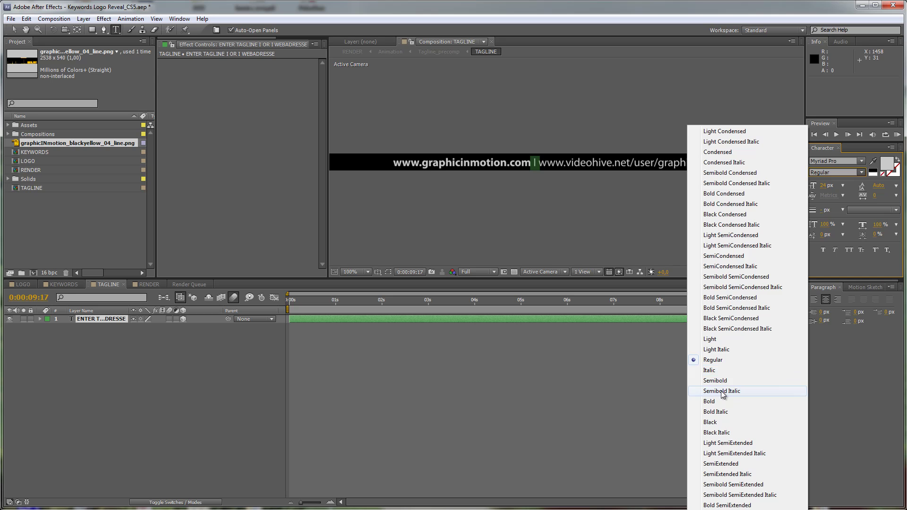
pyautogui.click(718, 401)
pyautogui.moveTo(538, 163); pyautogui.dragTo(739, 162)
pyautogui.click(861, 172)
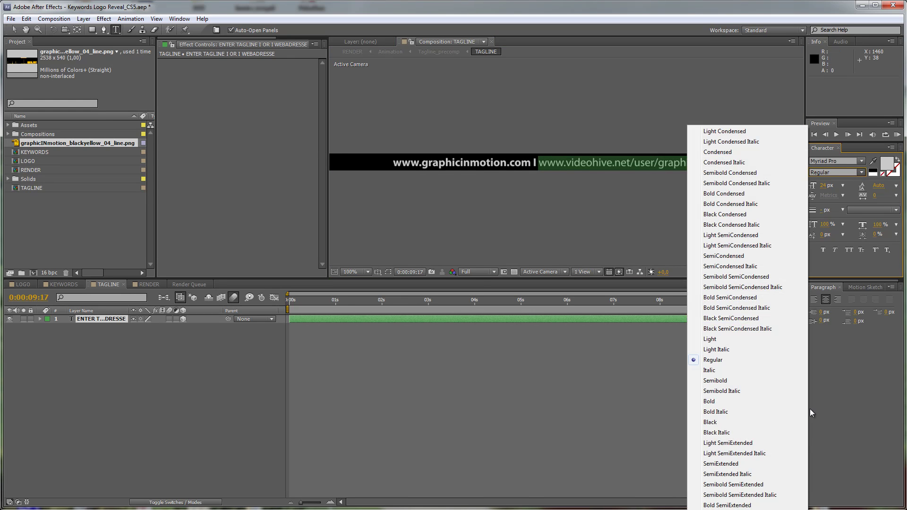
pyautogui.click(739, 443)
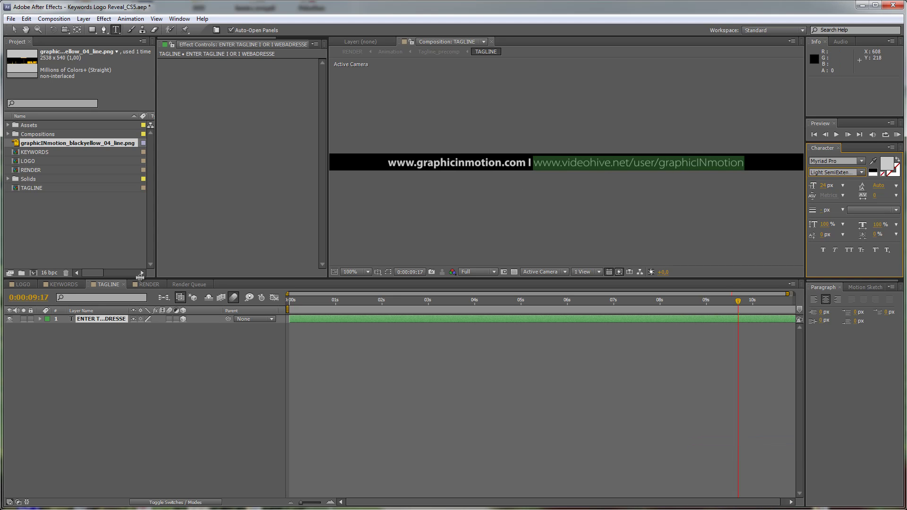
# Step: Open the RENDER composition and scrub through the keyword animation to the logo frame at 0:00:08:06
pyautogui.click(147, 284)
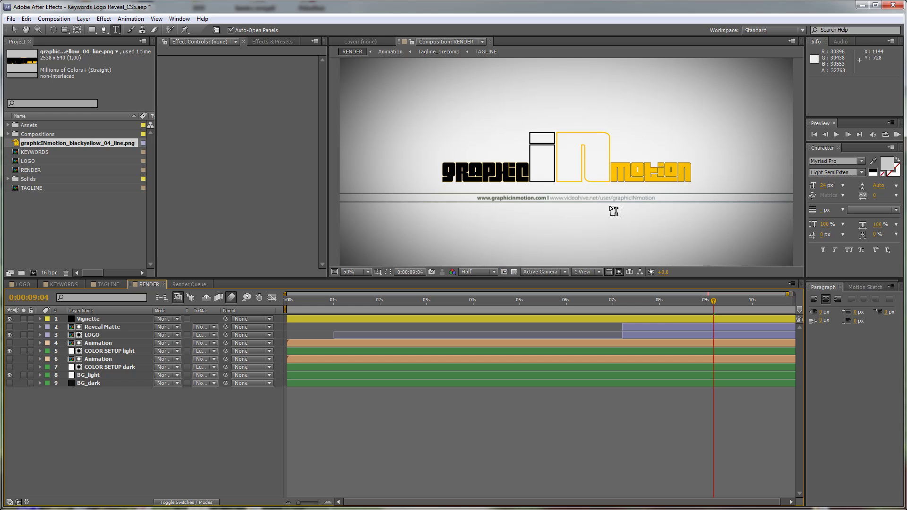
pyautogui.click(321, 301)
pyautogui.moveTo(322, 301); pyautogui.dragTo(333, 301)
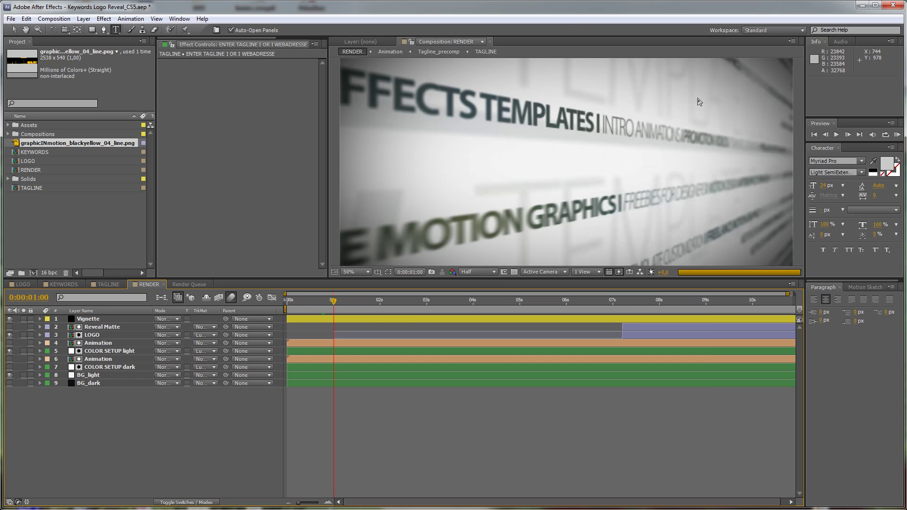
pyautogui.moveTo(425, 299); pyautogui.dragTo(432, 300)
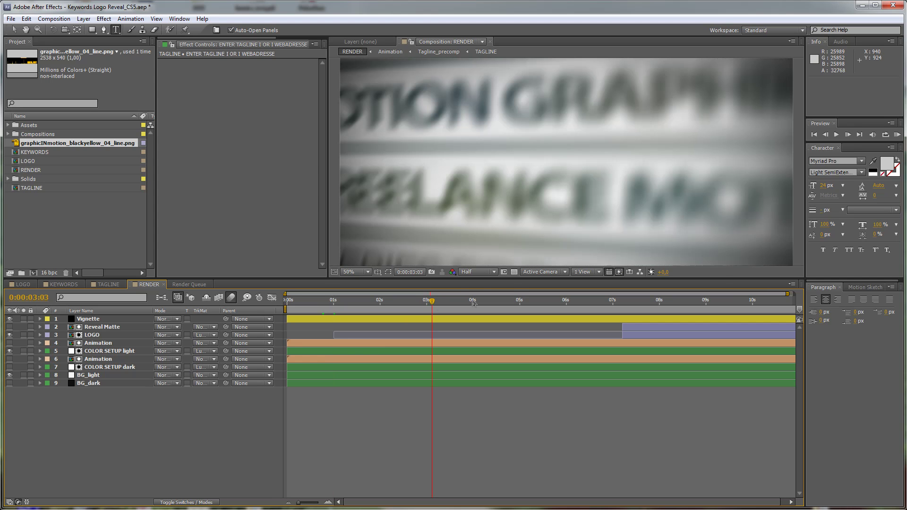
pyautogui.click(486, 302)
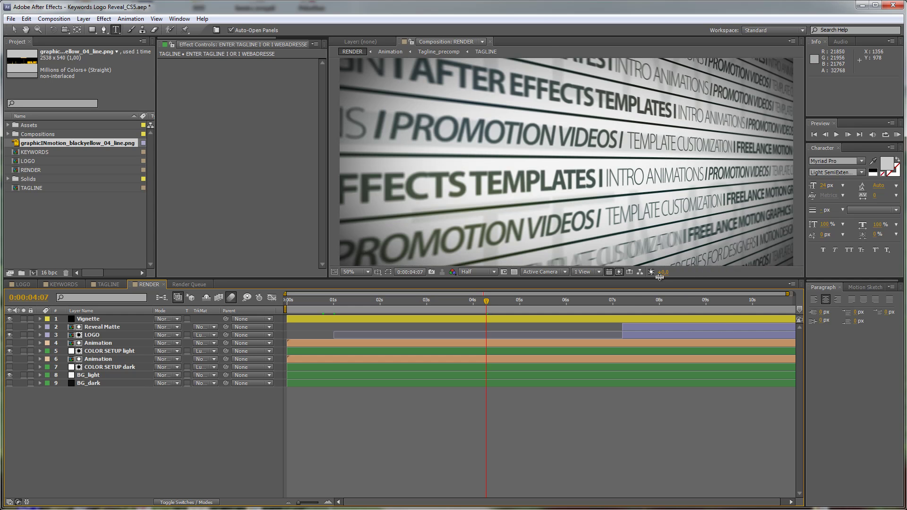
pyautogui.click(670, 302)
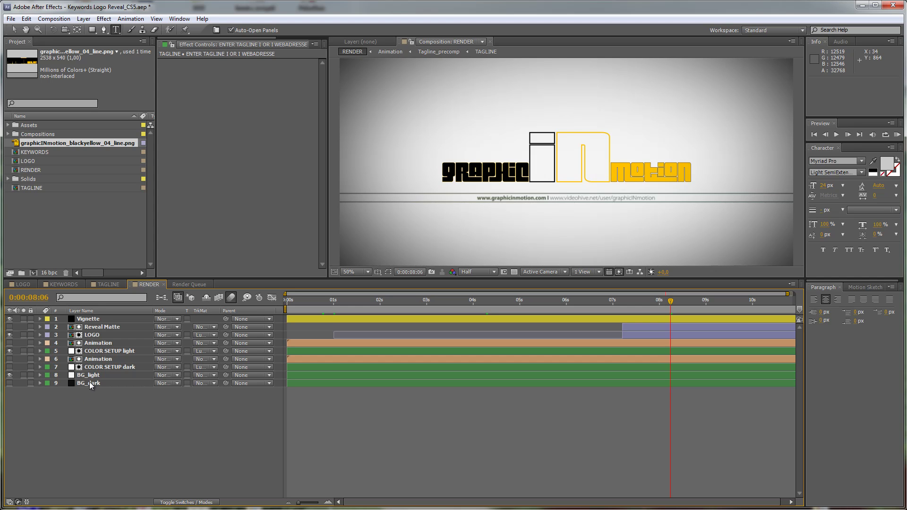
# Step: Hide the BG_light layer and show the dark noisy BG_dark background
pyautogui.click(89, 377)
pyautogui.click(93, 384)
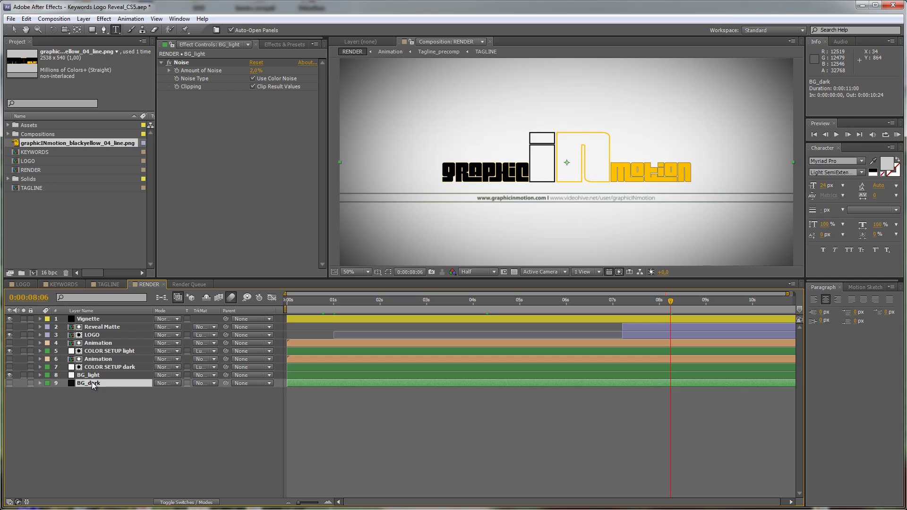
pyautogui.click(78, 376)
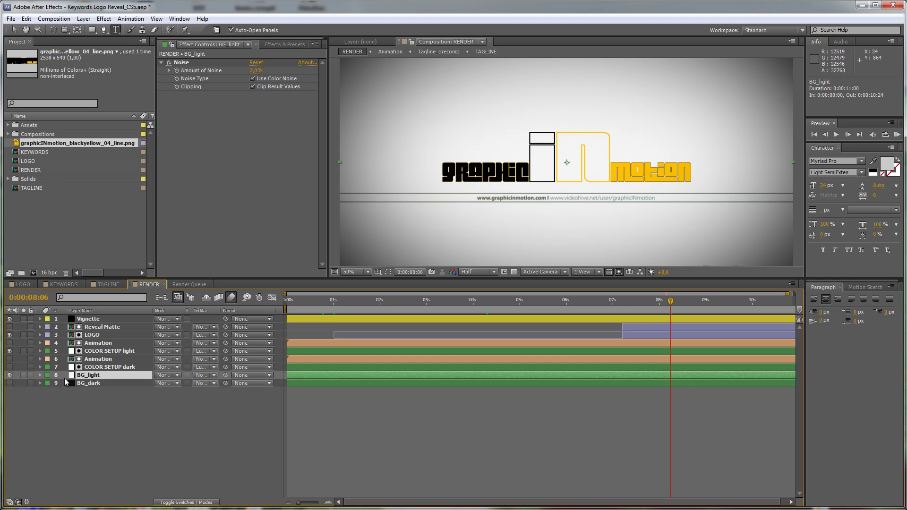
pyautogui.click(10, 375)
pyautogui.click(70, 385)
pyautogui.click(10, 383)
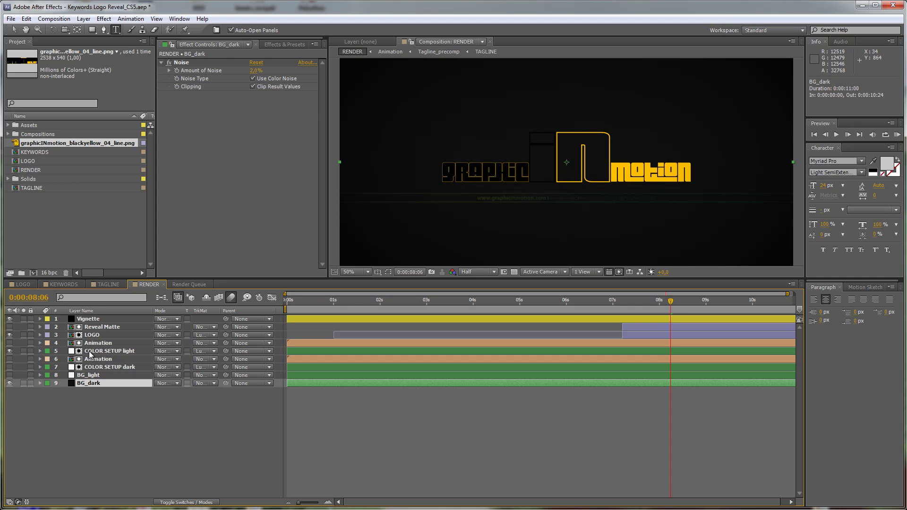
# Step: Inspect both COLOR SETUP layers' effects and turn on COLOR SETUP dark
pyautogui.click(91, 352)
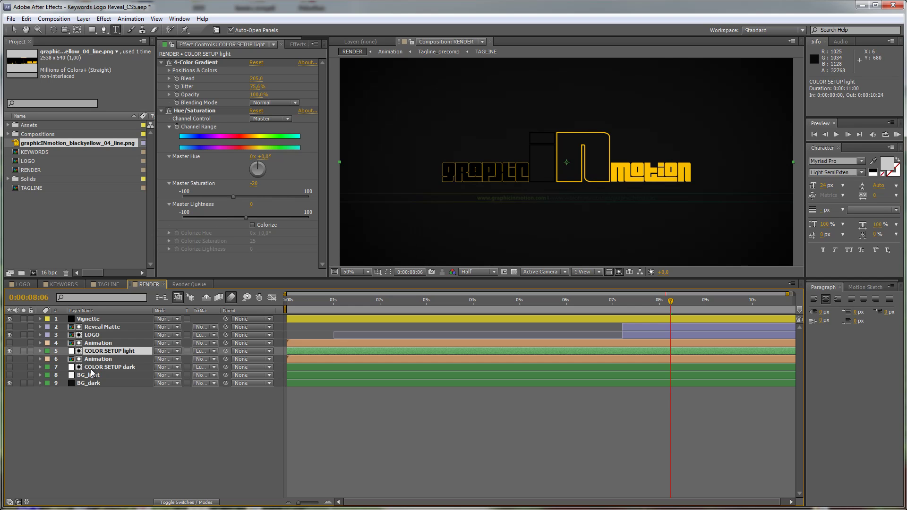
pyautogui.click(91, 368)
pyautogui.click(10, 366)
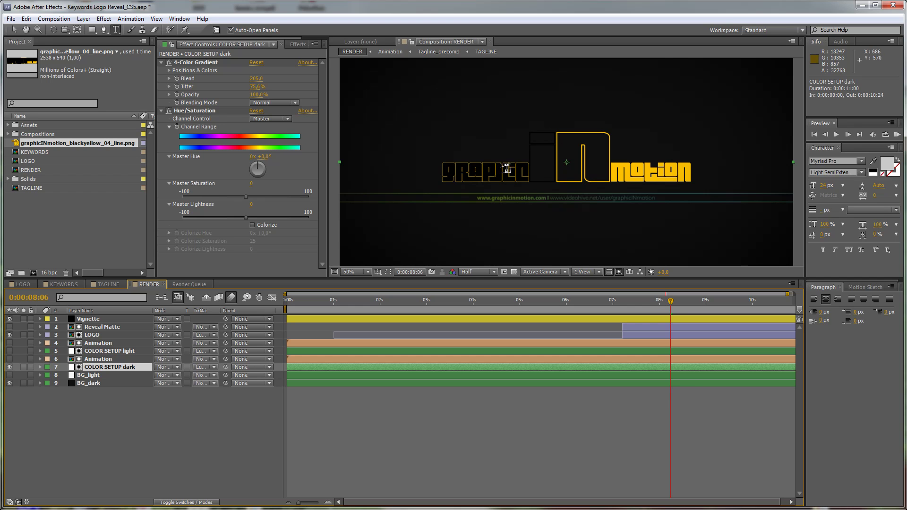
# Step: Change BG_dark's solid colour to a dark brown around hue 38° via Solid Settings
pyautogui.click(86, 384)
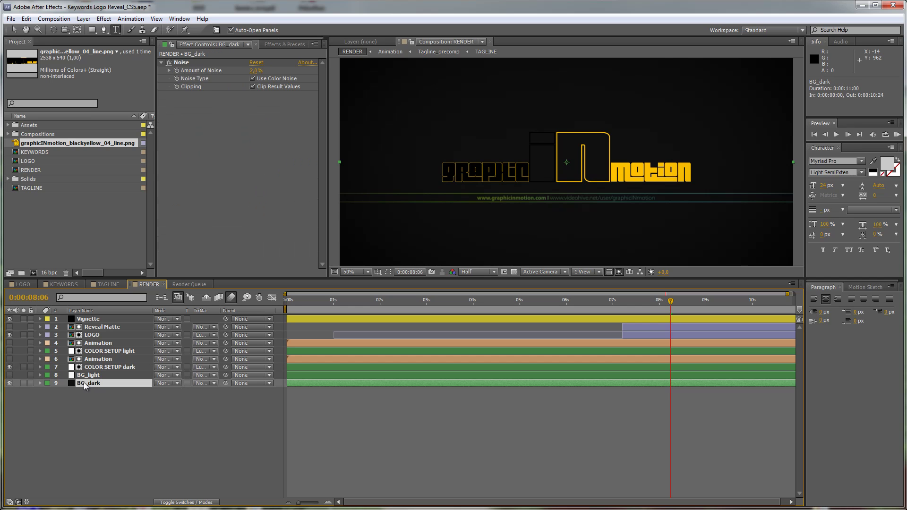
pyautogui.click(83, 19)
pyautogui.click(107, 40)
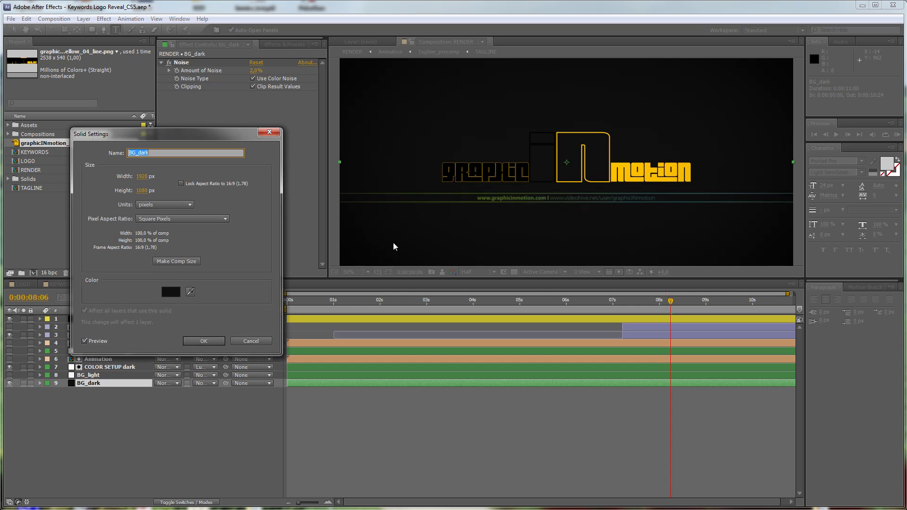
pyautogui.click(172, 290)
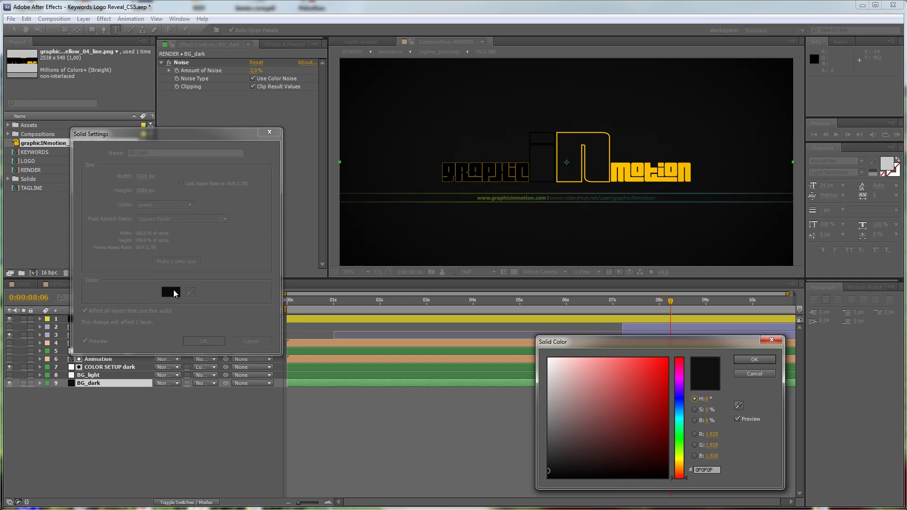
pyautogui.moveTo(685, 479); pyautogui.dragTo(685, 469)
pyautogui.moveTo(582, 463)
pyautogui.mouseDown()
pyautogui.moveTo(602, 478)
pyautogui.moveTo(604, 466)
pyautogui.mouseUp()
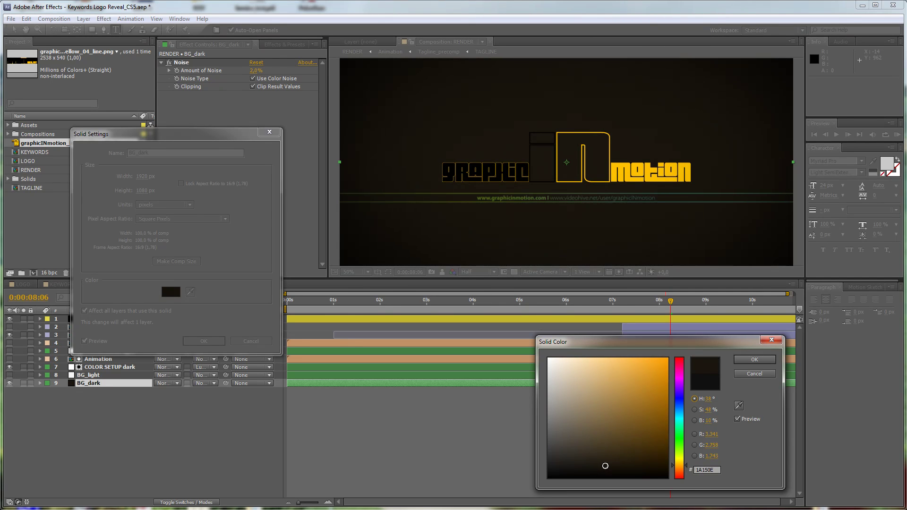
pyautogui.moveTo(606, 465); pyautogui.dragTo(595, 464)
pyautogui.click(754, 360)
pyautogui.click(204, 341)
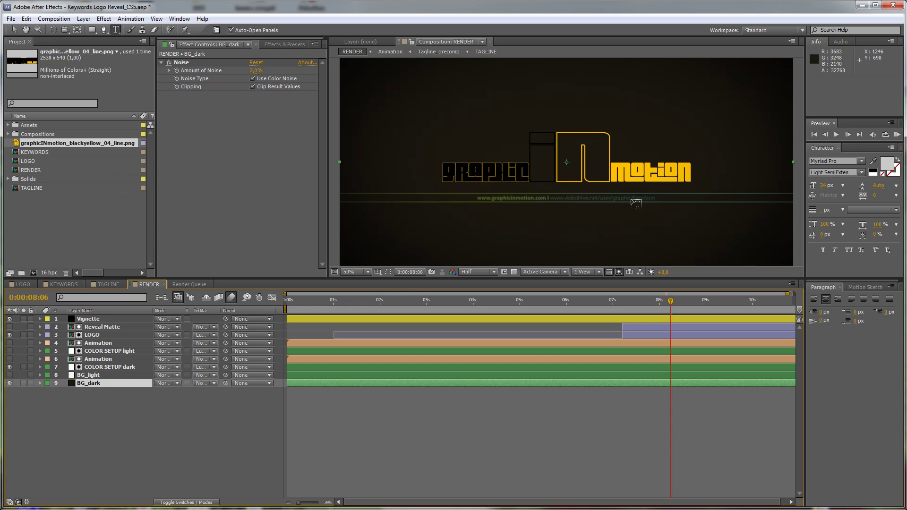
# Step: Go to frame 0:00:02:15 and expand COLOR SETUP dark's 4-Color Gradient Positions & Colors
pyautogui.click(318, 305)
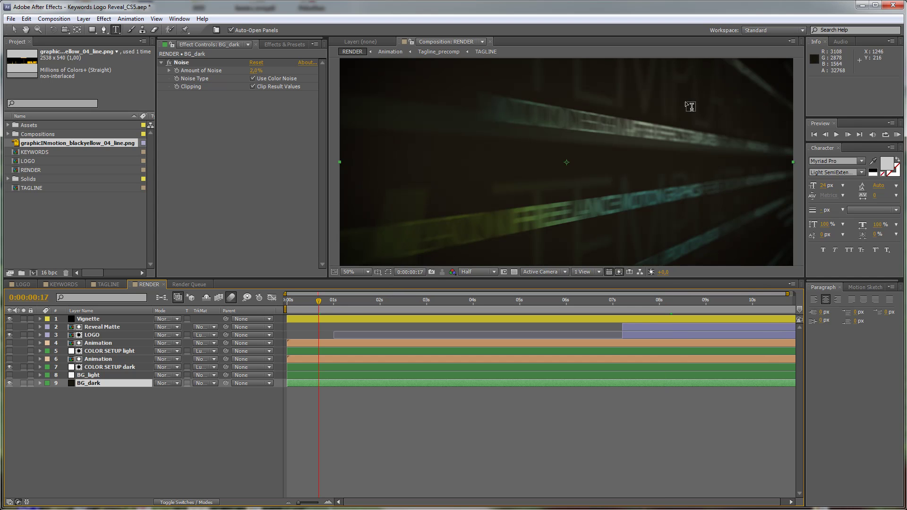
pyautogui.click(407, 302)
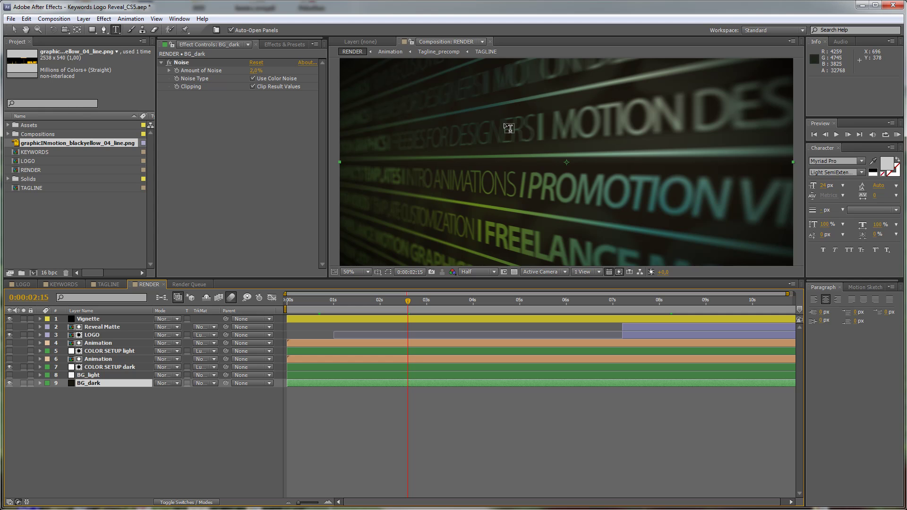
pyautogui.scroll(-2, 509, 128)
pyautogui.scroll(2, 502, 132)
pyautogui.click(99, 368)
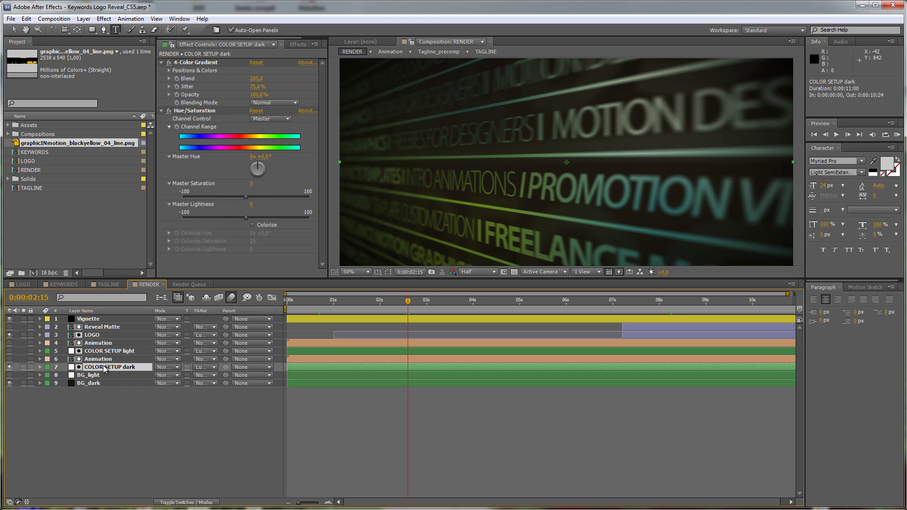
pyautogui.click(187, 64)
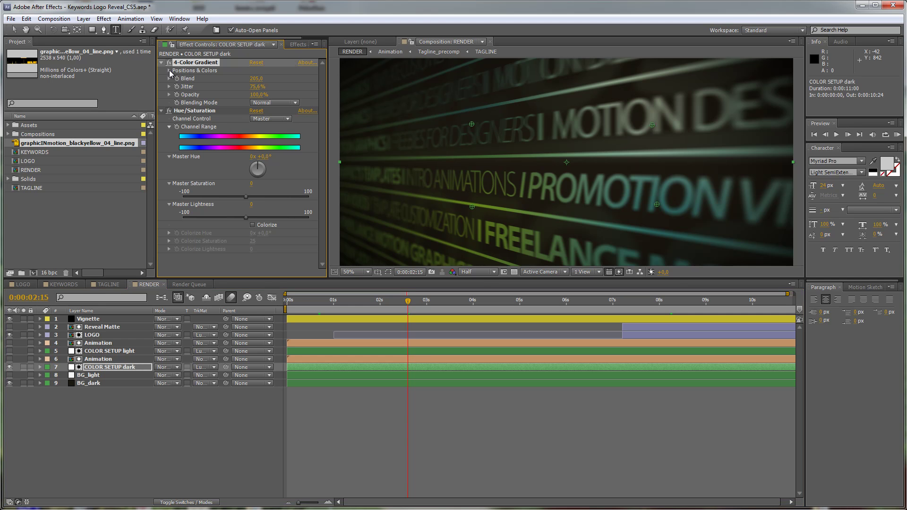
pyautogui.click(169, 70)
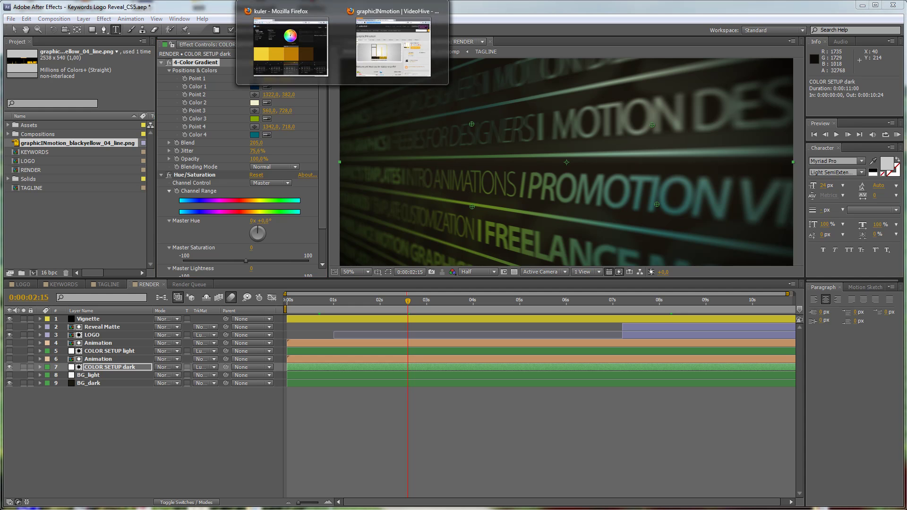
pyautogui.click(288, 47)
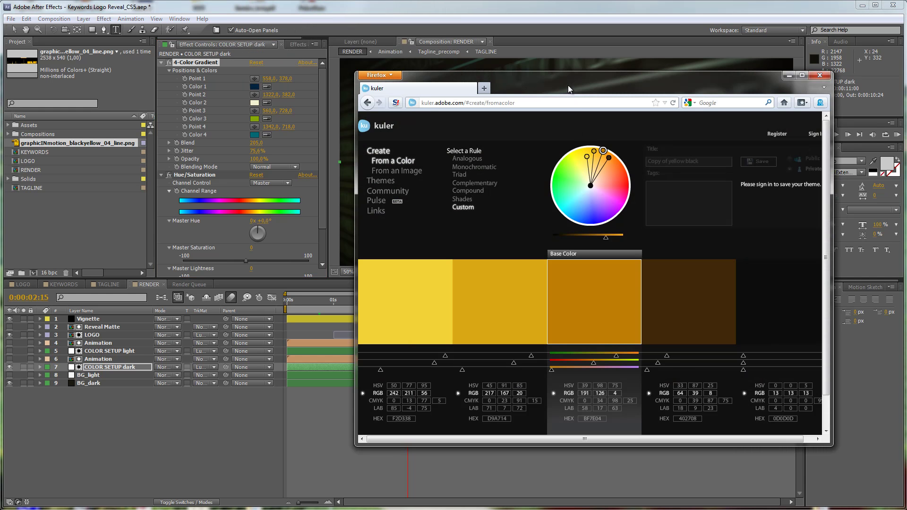
pyautogui.moveTo(568, 85); pyautogui.dragTo(606, 65)
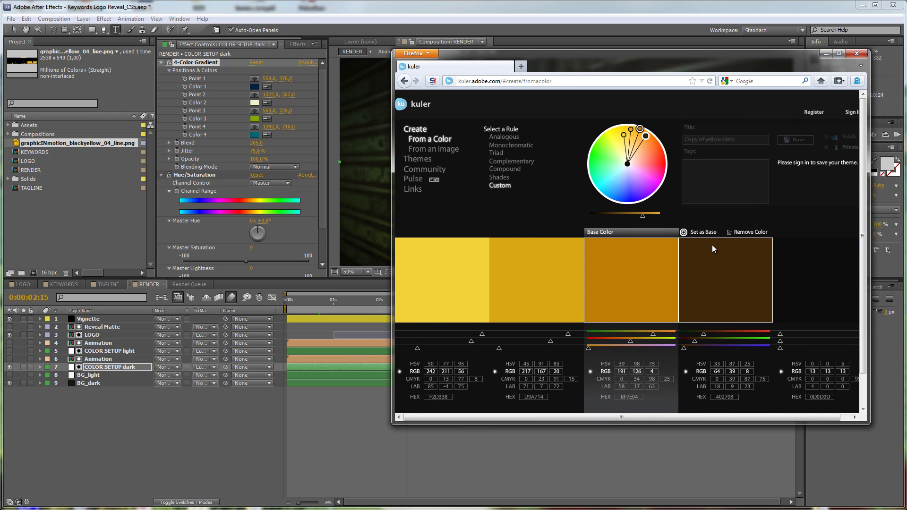
pyautogui.moveTo(561, 290)
pyautogui.moveTo(465, 282)
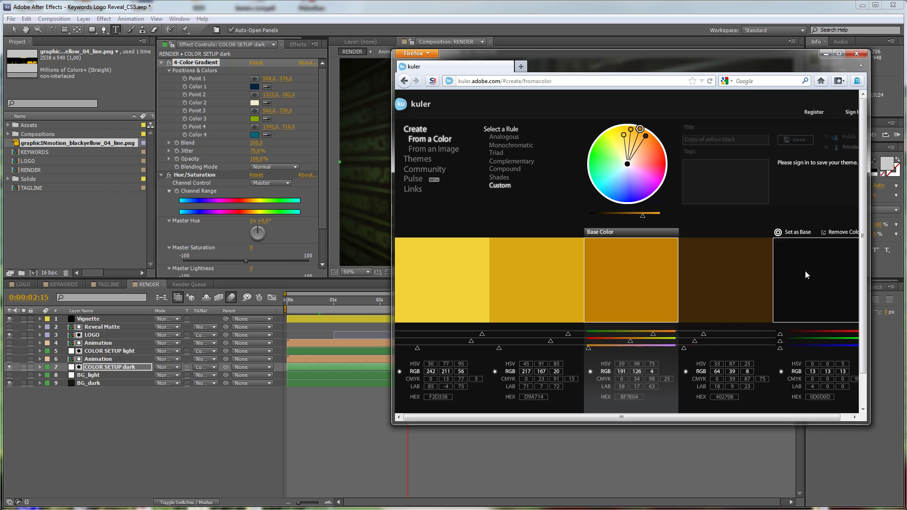
pyautogui.moveTo(412, 296)
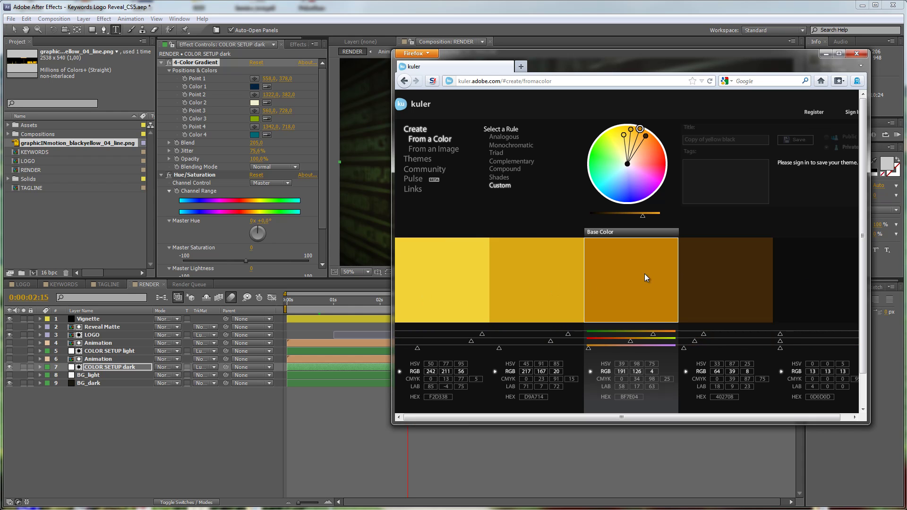
pyautogui.moveTo(688, 253)
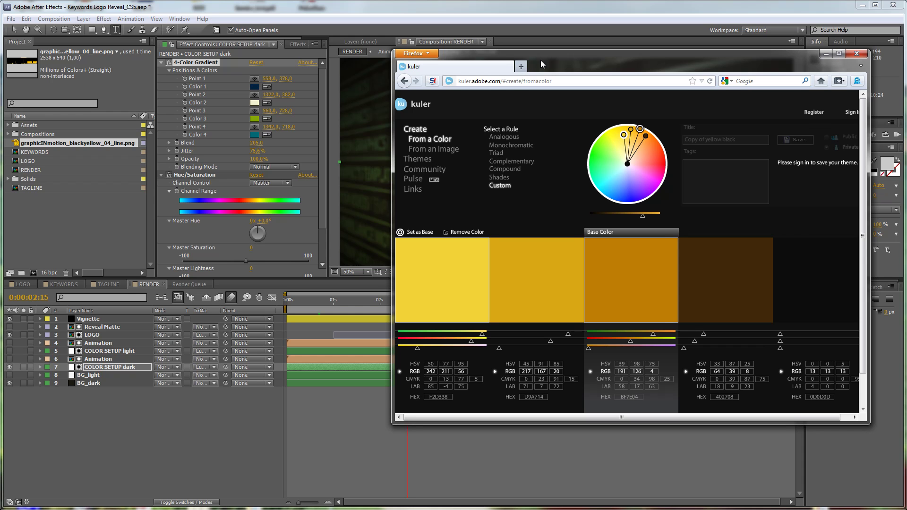
pyautogui.moveTo(557, 69); pyautogui.dragTo(906, 108)
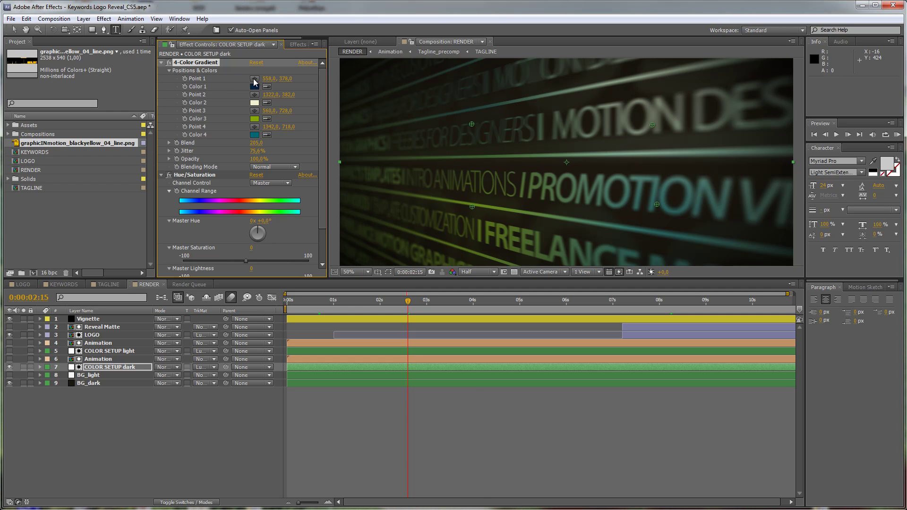
pyautogui.click(253, 80)
pyautogui.click(255, 95)
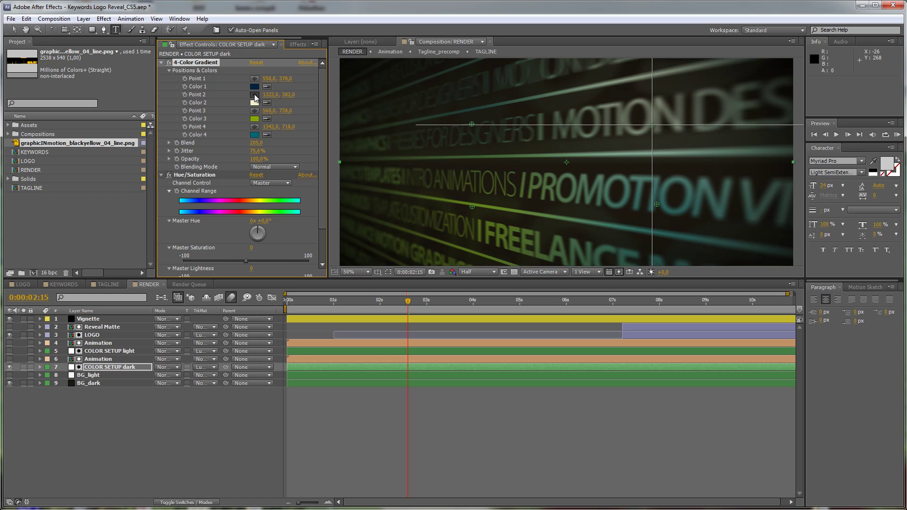
pyautogui.click(254, 111)
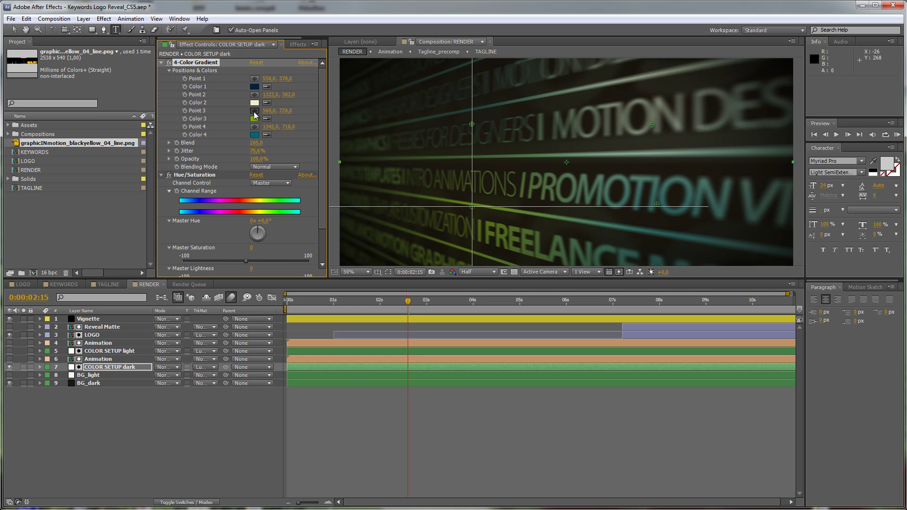
pyautogui.click(257, 126)
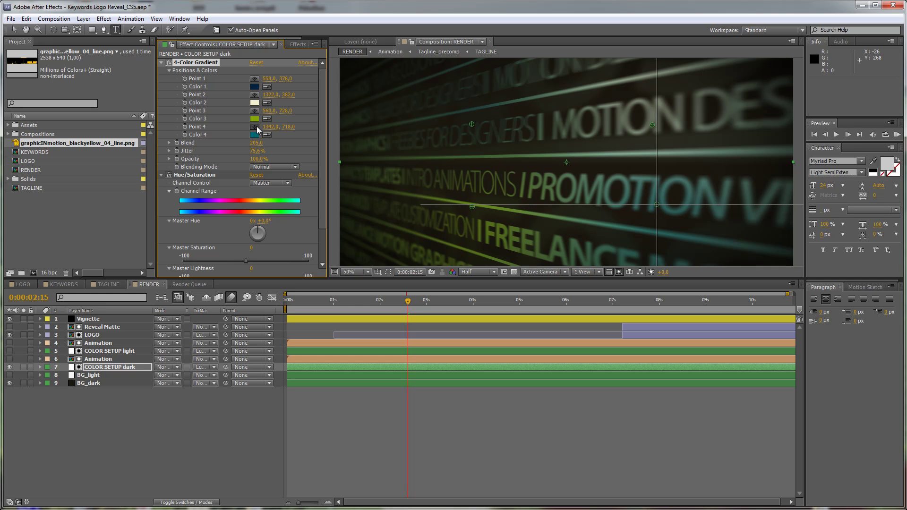
pyautogui.click(254, 79)
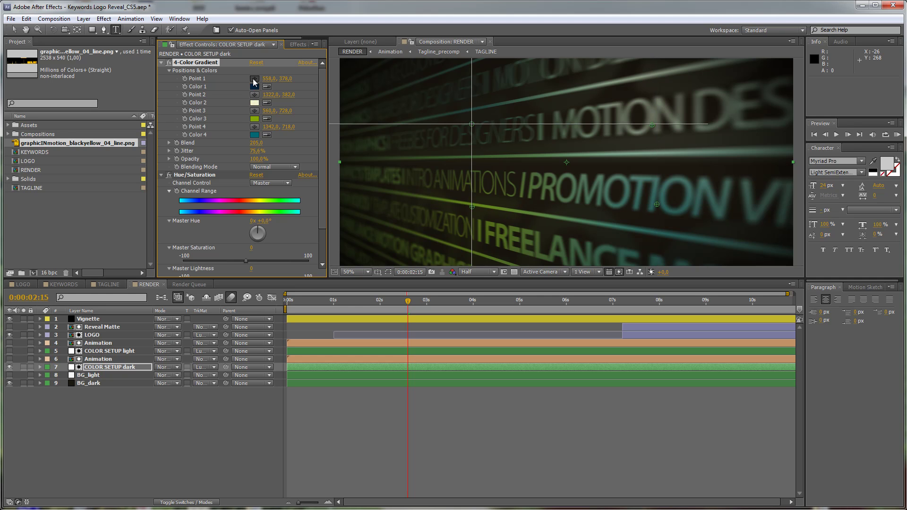
pyautogui.click(255, 126)
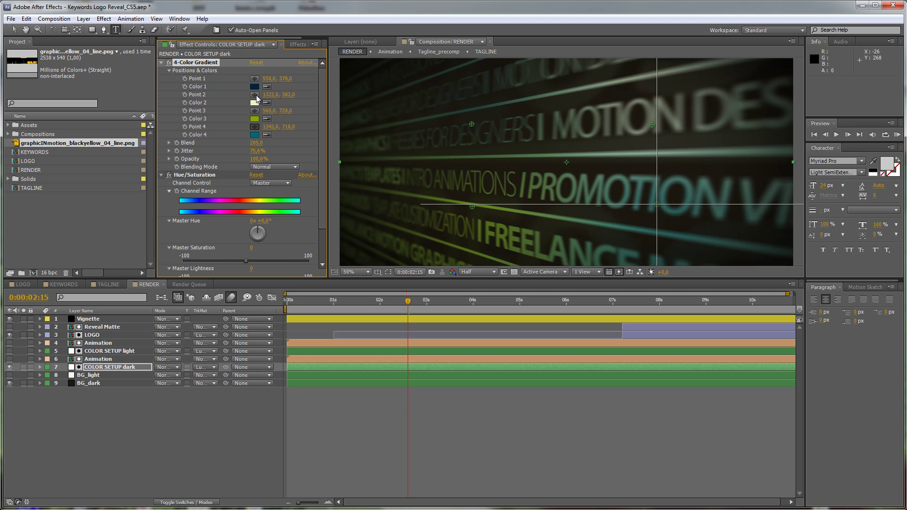
pyautogui.click(233, 80)
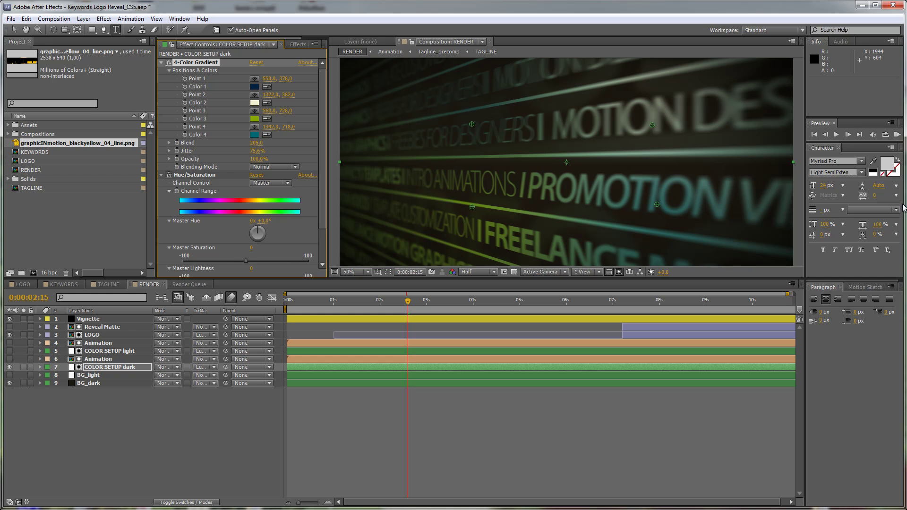
# Step: Paste the kuler yellow F2D338 into the gradient's Color 1
pyautogui.hotkey('alt', 'Tab')
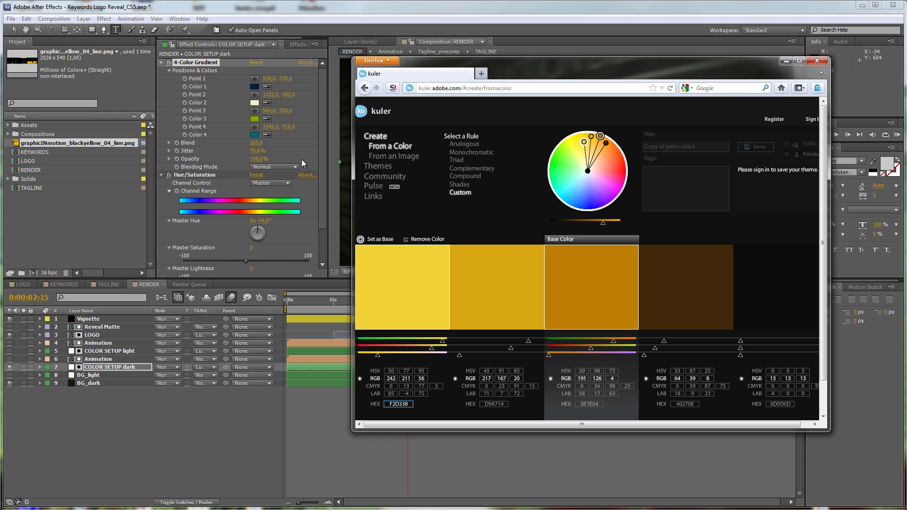
pyautogui.click(254, 86)
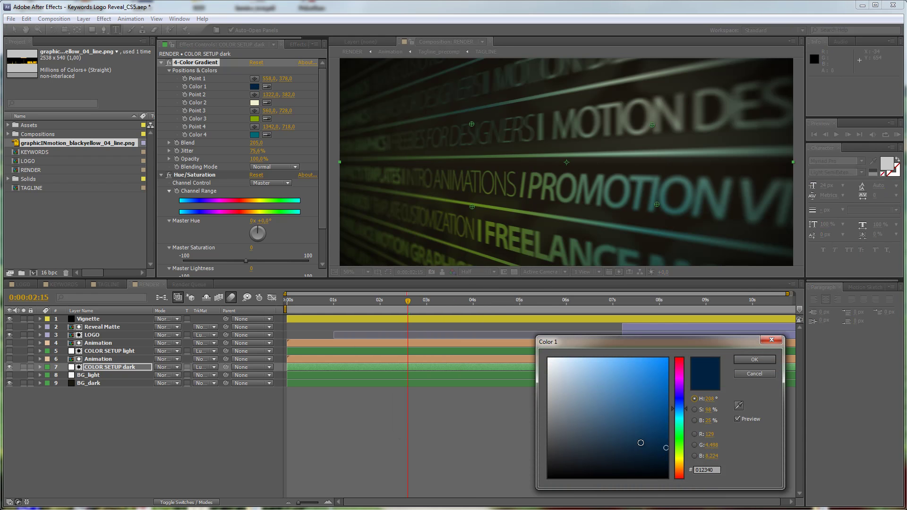
pyautogui.doubleClick(715, 469)
pyautogui.write('F2D338')
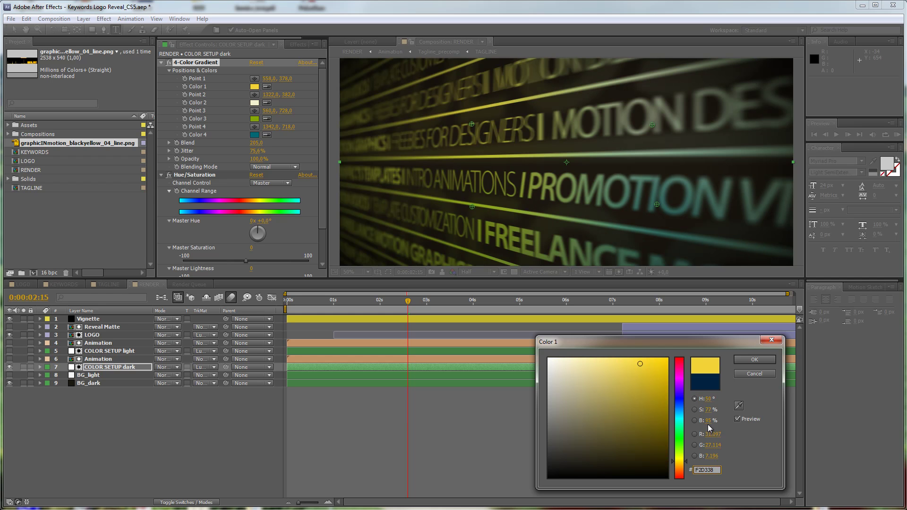
pyautogui.click(753, 360)
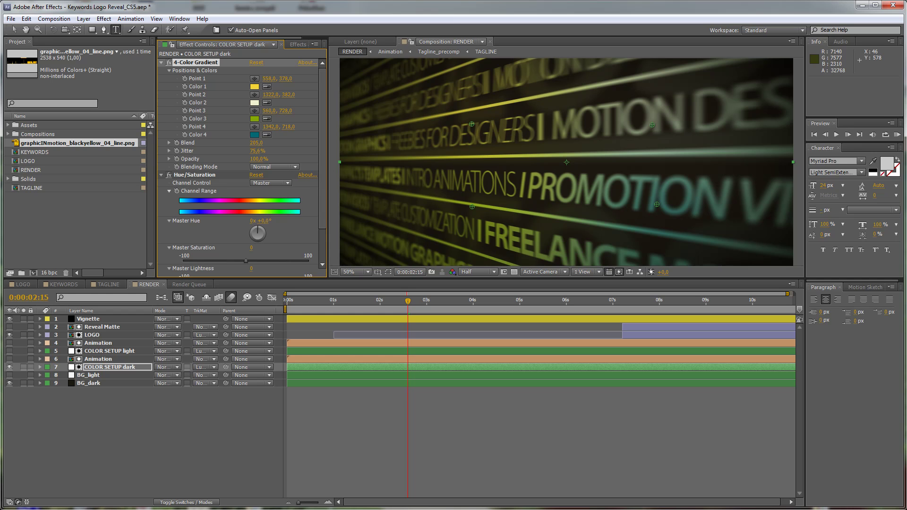
pyautogui.moveTo(342, 4)
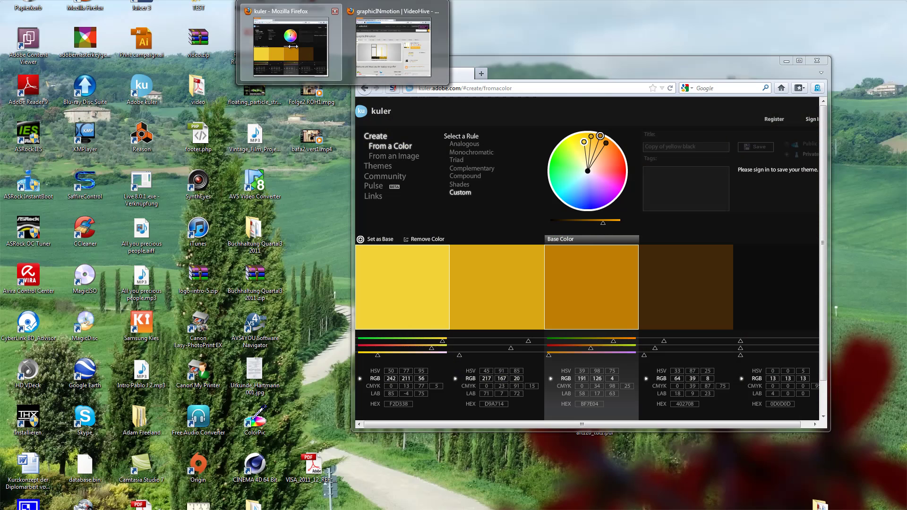
pyautogui.click(290, 43)
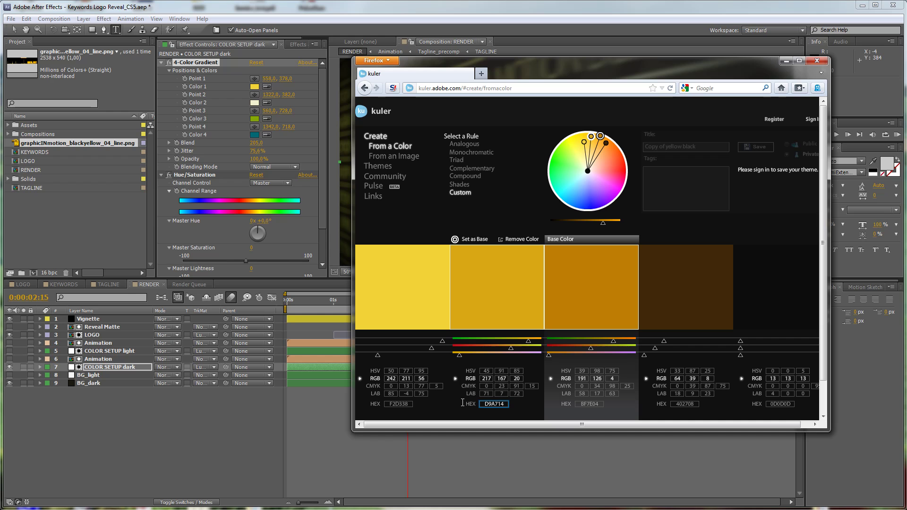
pyautogui.click(787, 61)
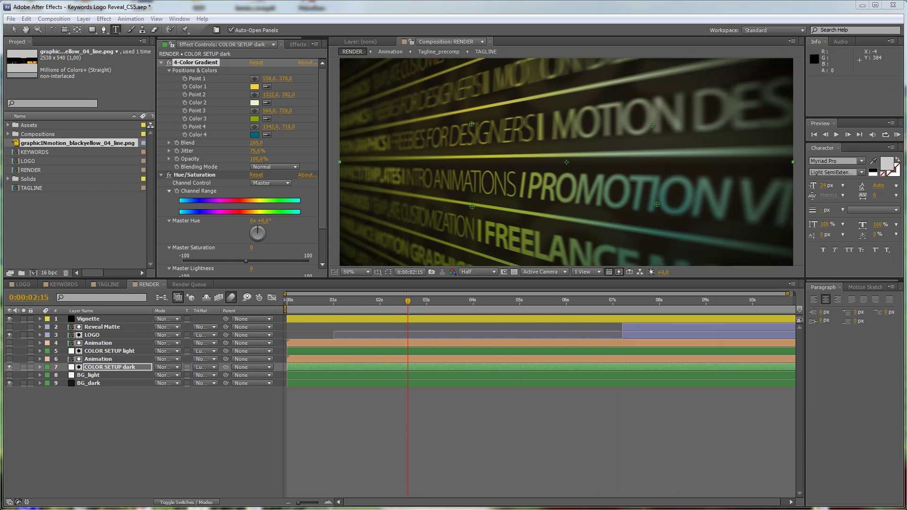
# Step: Set gradient Color 4 to the golden-yellow D9A714 from kuler
pyautogui.click(254, 135)
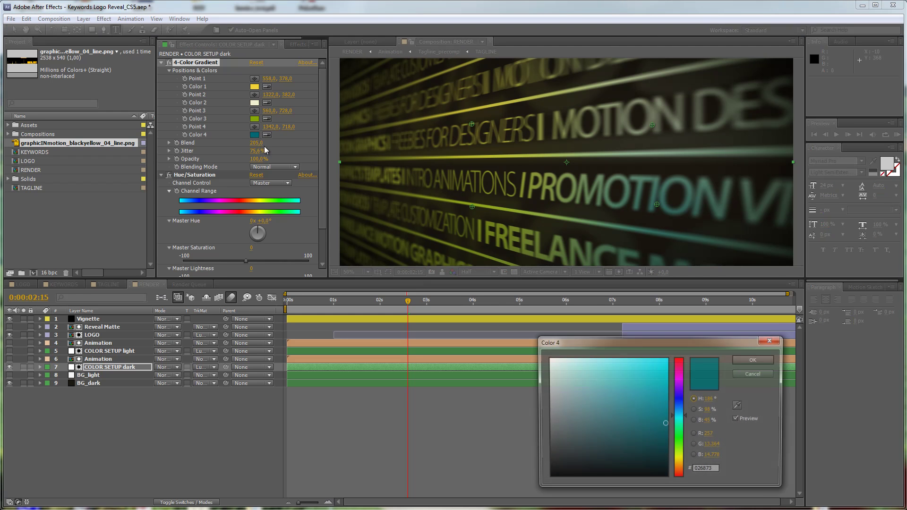
pyautogui.click(714, 469)
pyautogui.write('BF7E04')
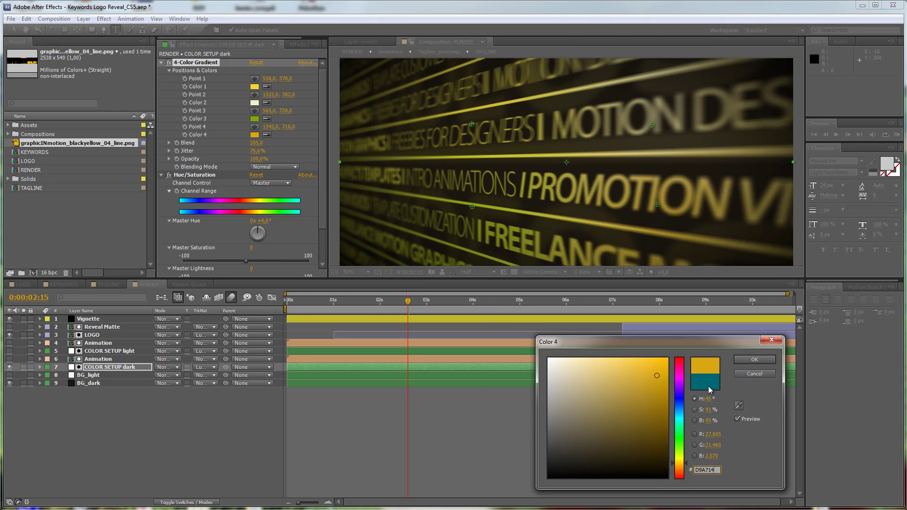
pyautogui.click(751, 359)
# Step: Copy the orange BF7E04 from kuler and apply it to gradient Color 2
pyautogui.hotkey('alt', 'Tab')
pyautogui.moveTo(513, 104); pyautogui.dragTo(566, 89)
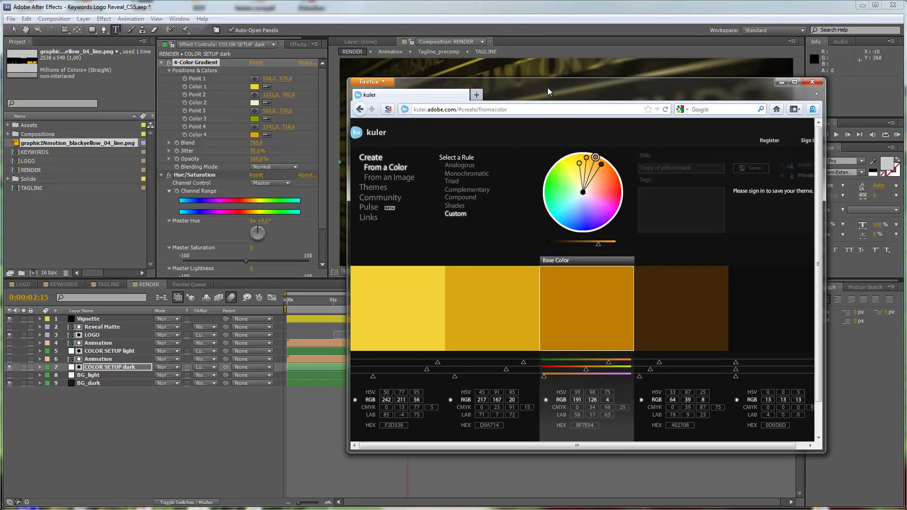
pyautogui.click(595, 424)
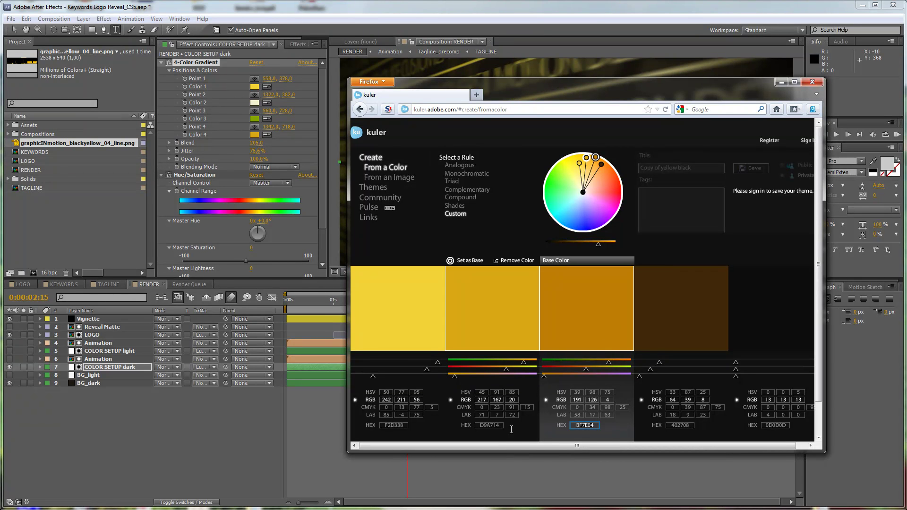
pyautogui.hotkey('alt', 'Tab')
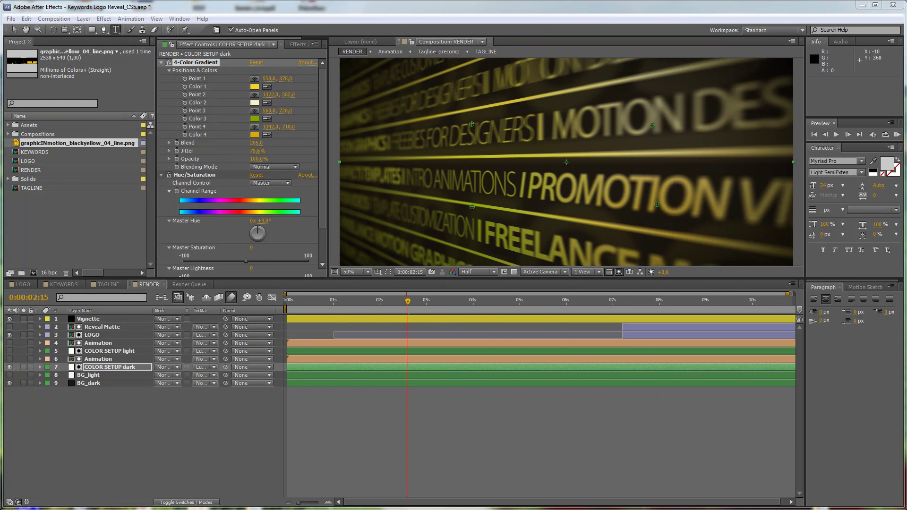
pyautogui.click(254, 102)
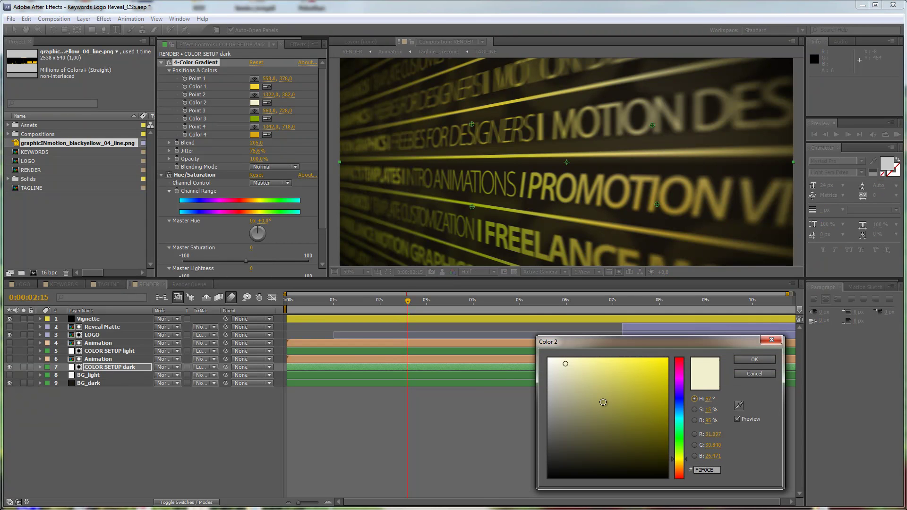
pyautogui.click(703, 469)
pyautogui.hotkey('ctrl', 'v')
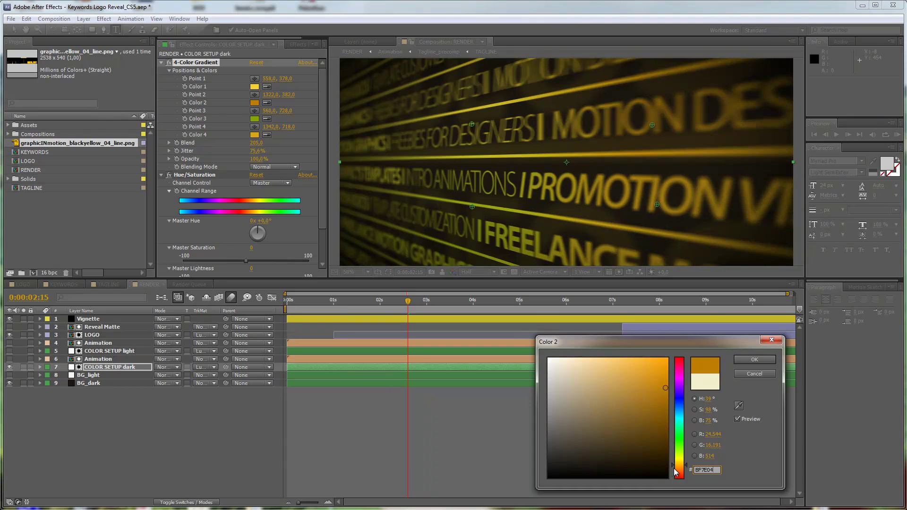
pyautogui.click(754, 359)
# Step: Copy the dark brown 402708 from kuler and replace Color 3's 83A603 with it
pyautogui.hotkey('alt', 'Tab')
pyautogui.click(668, 445)
pyautogui.hotkey('ctrl', 'c')
pyautogui.hotkey('alt', 'Tab')
pyautogui.click(254, 119)
pyautogui.click(717, 470)
pyautogui.doubleClick(718, 469)
pyautogui.hotkey('ctrl', 'v')
pyautogui.click(763, 361)
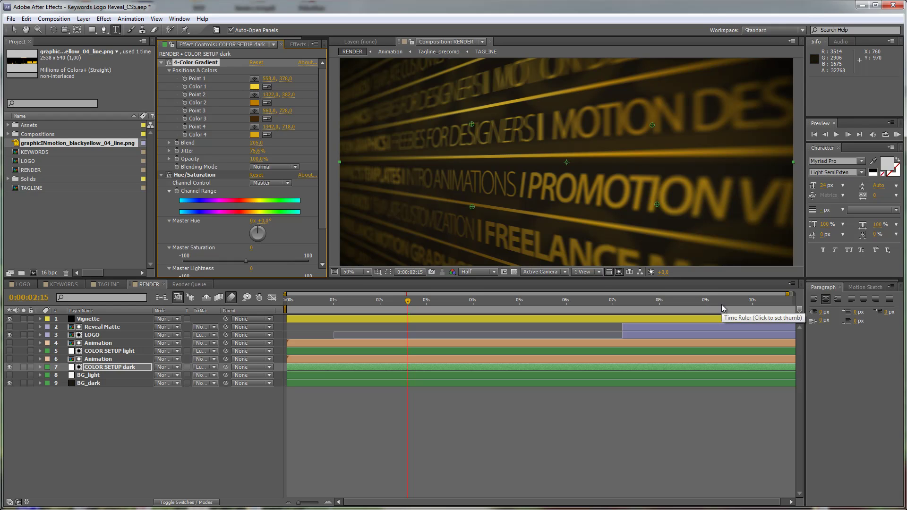
# Step: Sample the yellow 'motion' logo lettering into Color 1 with its eyedropper
pyautogui.click(721, 305)
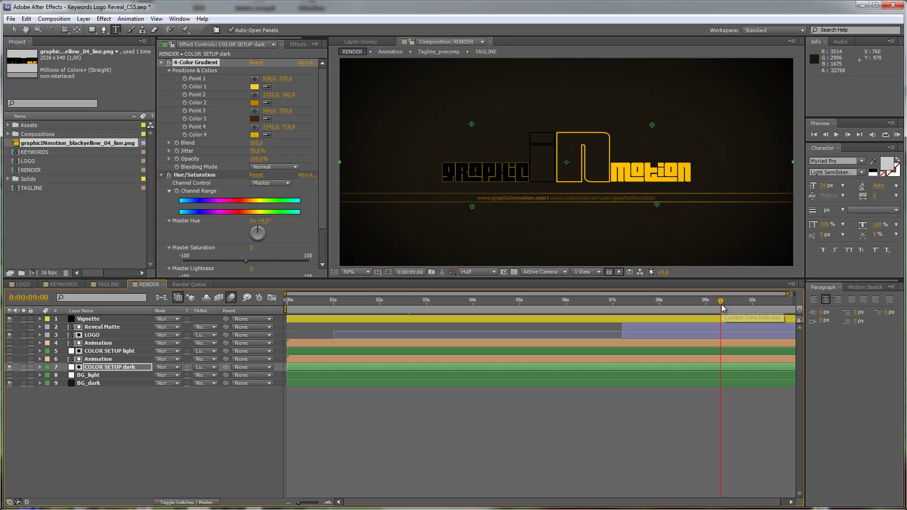
pyautogui.click(267, 86)
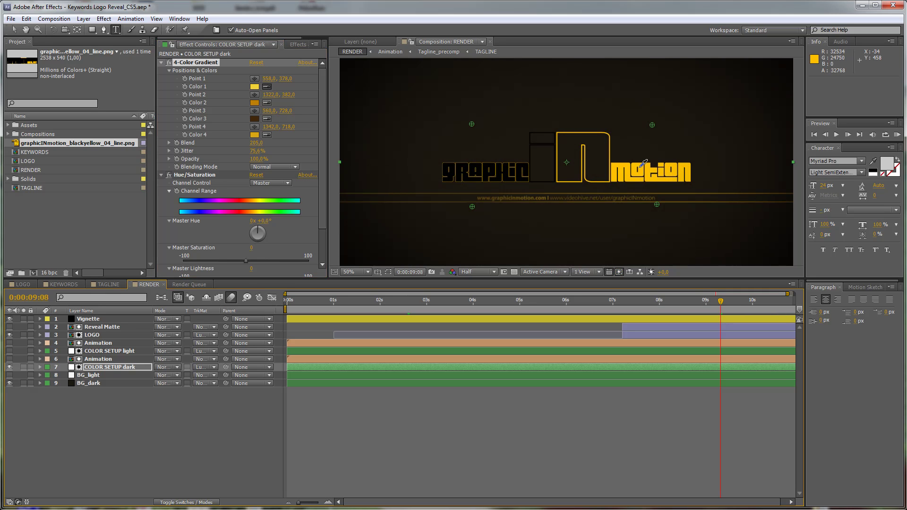
pyautogui.click(640, 166)
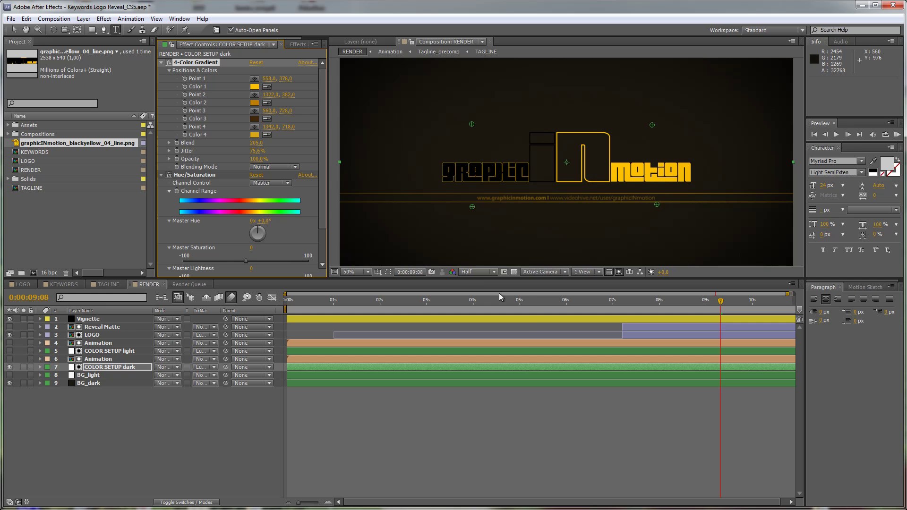
pyautogui.click(529, 307)
# Step: Move to the keyword wall at 0:00:04:03 and lighten Color 4 to a pale yellow
pyautogui.click(512, 303)
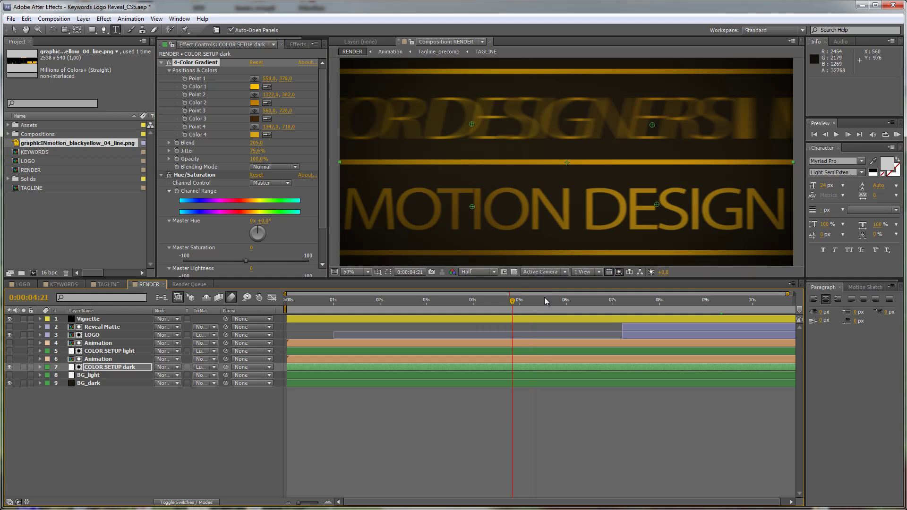
pyautogui.click(468, 301)
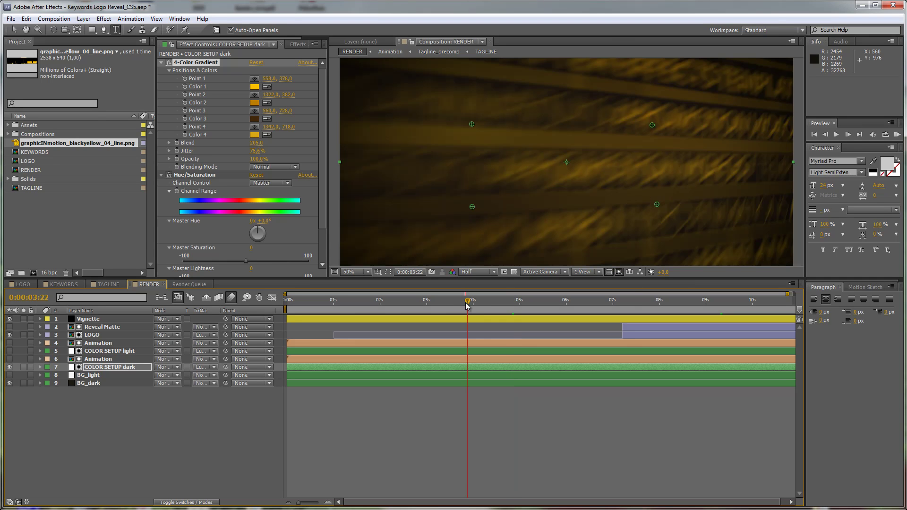
pyautogui.click(477, 304)
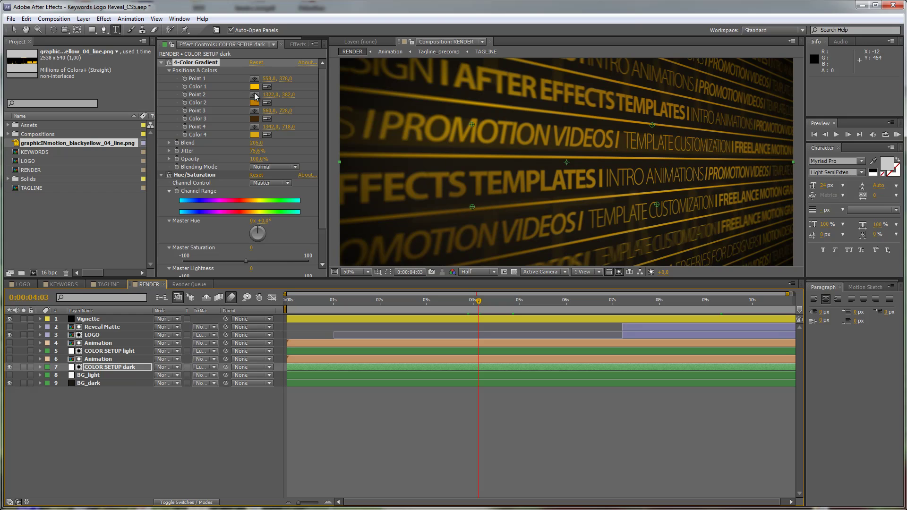
pyautogui.click(254, 135)
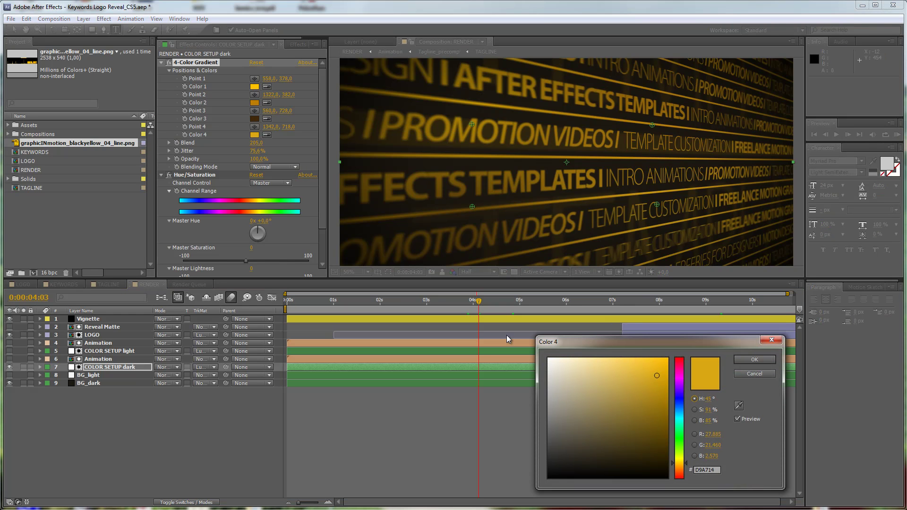
pyautogui.moveTo(590, 363); pyautogui.dragTo(586, 360)
pyautogui.click(754, 359)
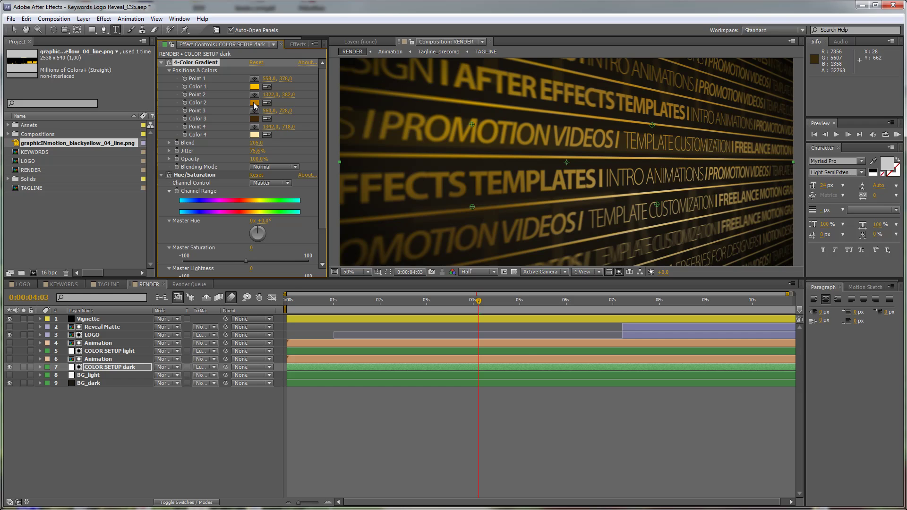
# Step: Darken Color 3 to a deeper brown and shift Color 2's hue toward orange
pyautogui.click(254, 119)
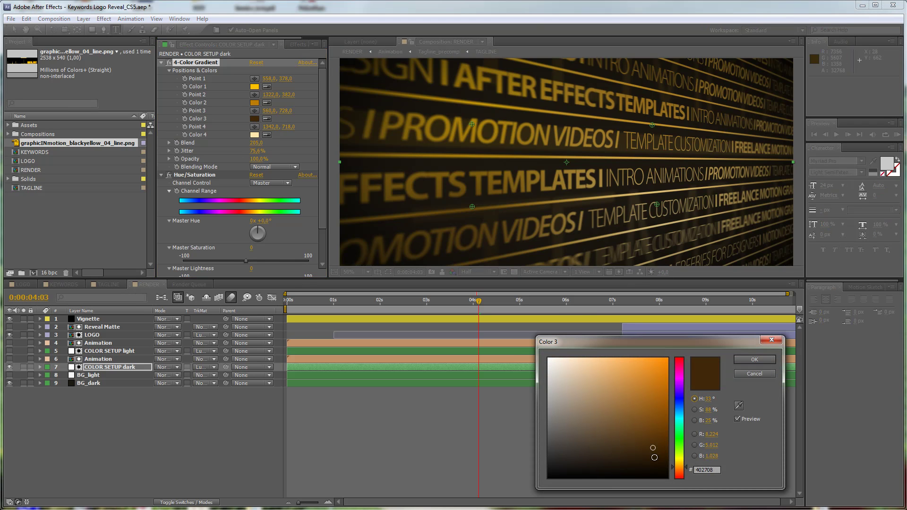
pyautogui.moveTo(653, 456); pyautogui.dragTo(623, 466)
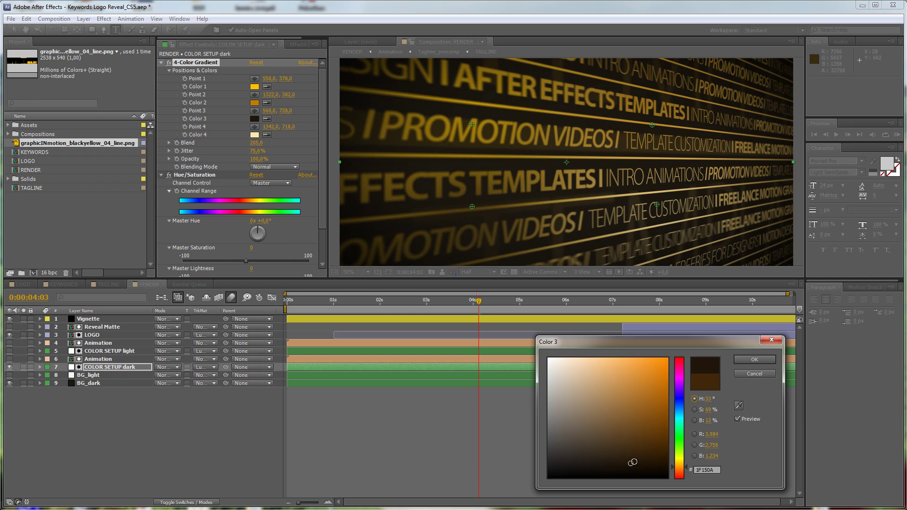
pyautogui.click(763, 359)
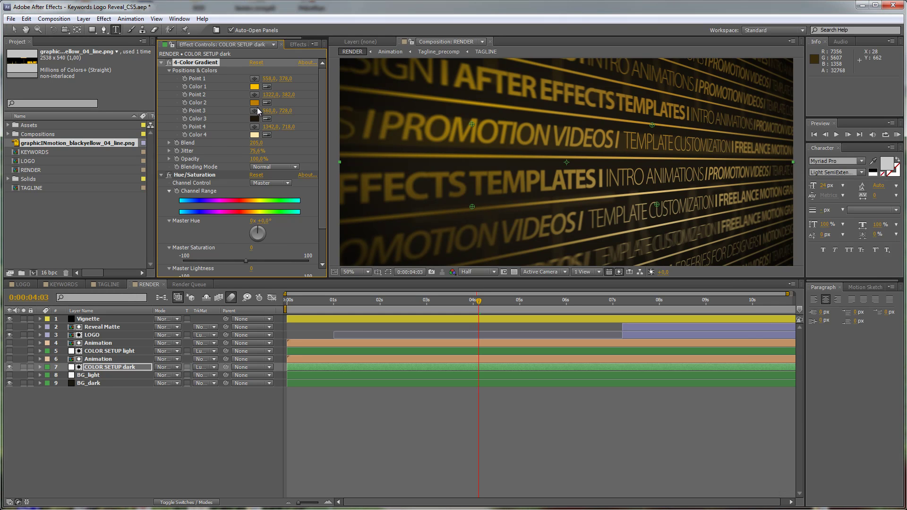
pyautogui.click(254, 103)
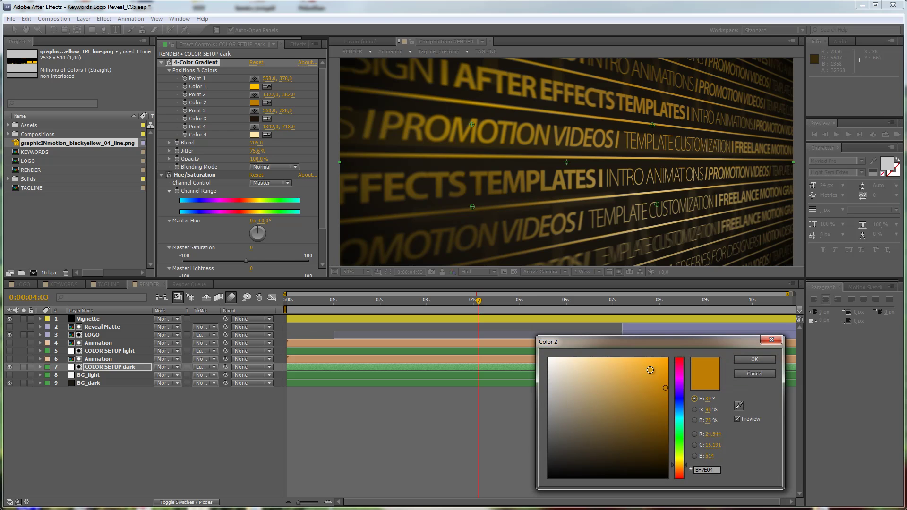
pyautogui.click(686, 466)
pyautogui.moveTo(686, 467); pyautogui.dragTo(686, 470)
pyautogui.click(754, 360)
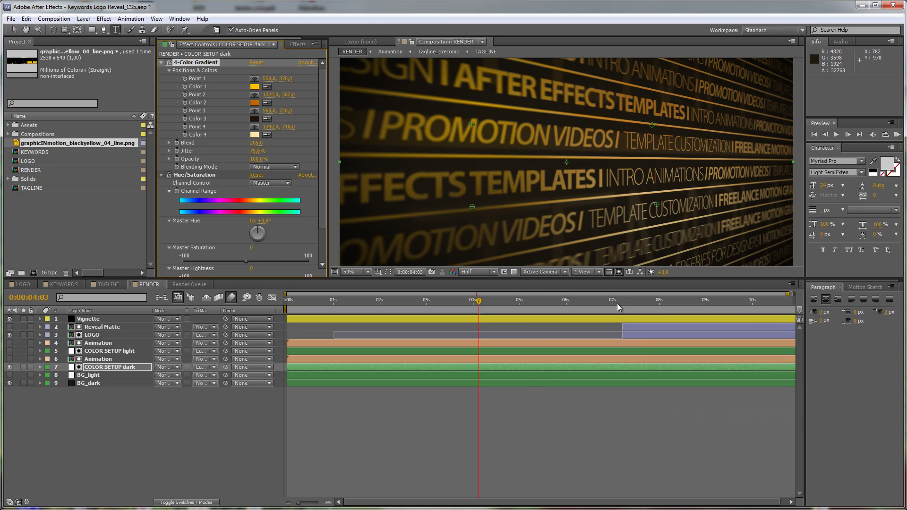
# Step: Switch the viewer resolution from Half to Full and preview to the finished logo at 0:00:09:05
pyautogui.click(639, 306)
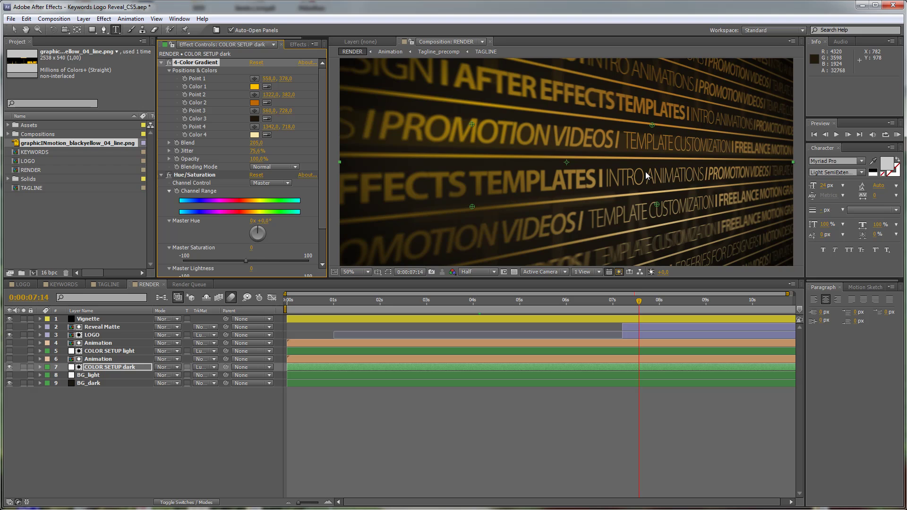
pyautogui.click(609, 305)
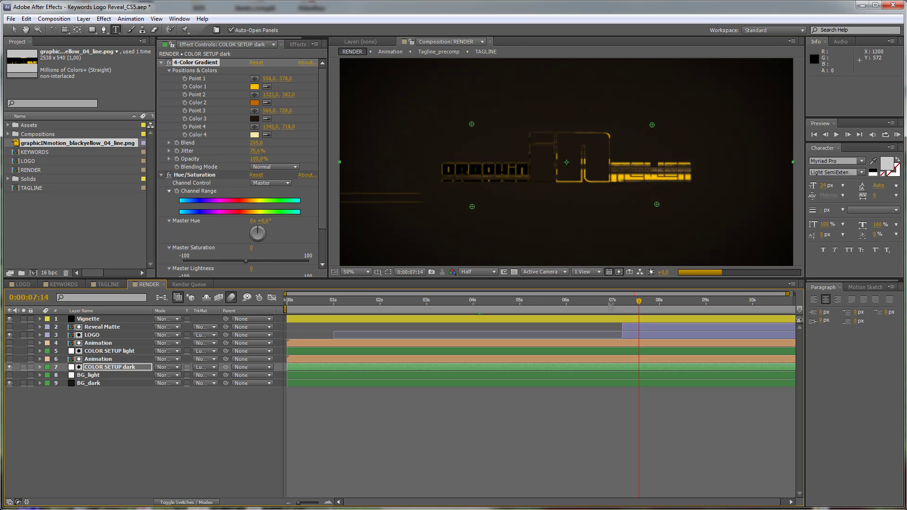
pyautogui.click(493, 272)
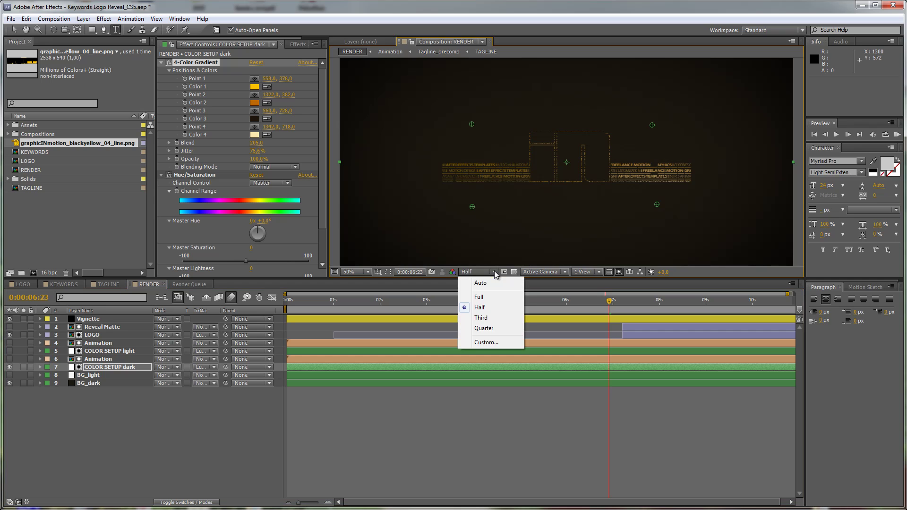
pyautogui.click(493, 296)
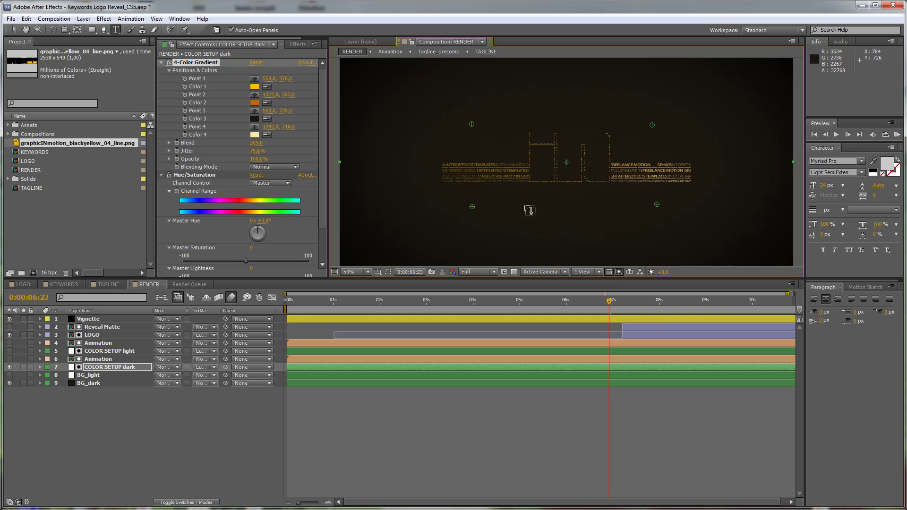
pyautogui.click(678, 300)
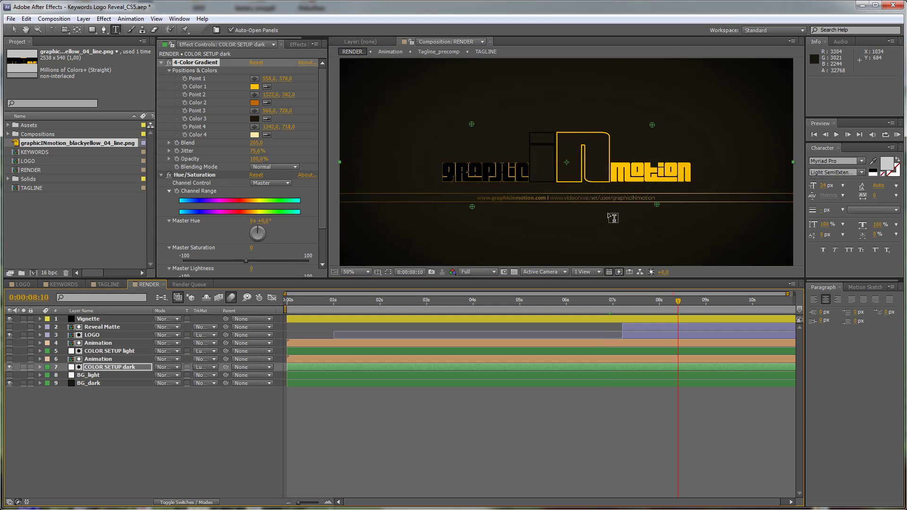
pyautogui.click(714, 301)
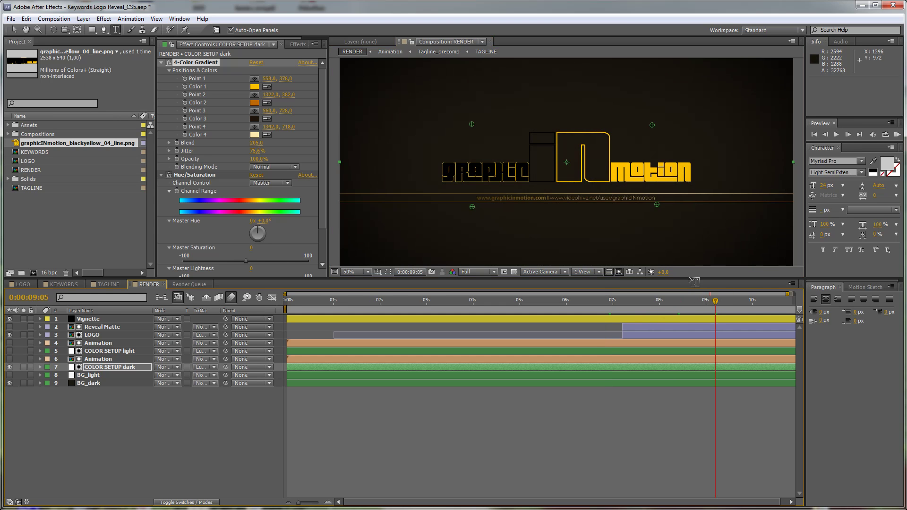